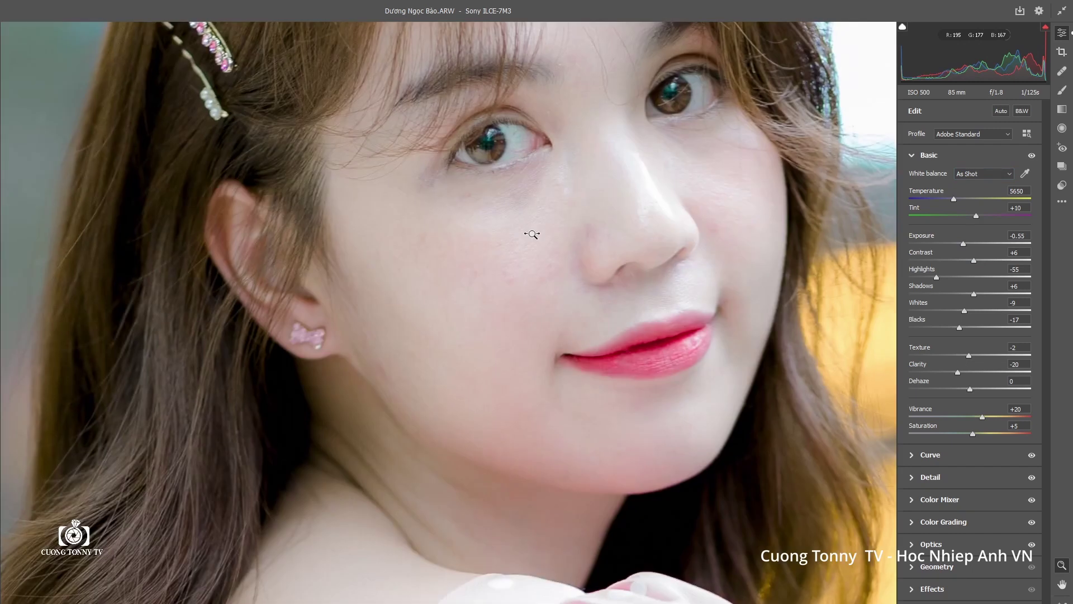
Set the photo's Exposure to -0.60 and its Vibrance to +50
left_click(647, 233)
left_click_drag(966, 243, 963, 244)
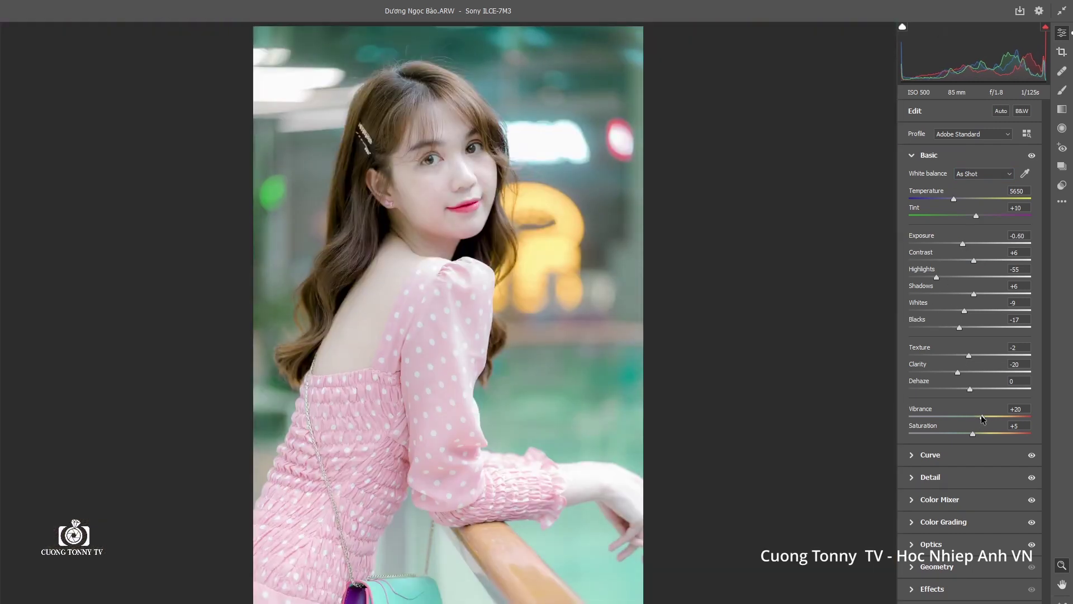
left_click_drag(983, 418, 1000, 421)
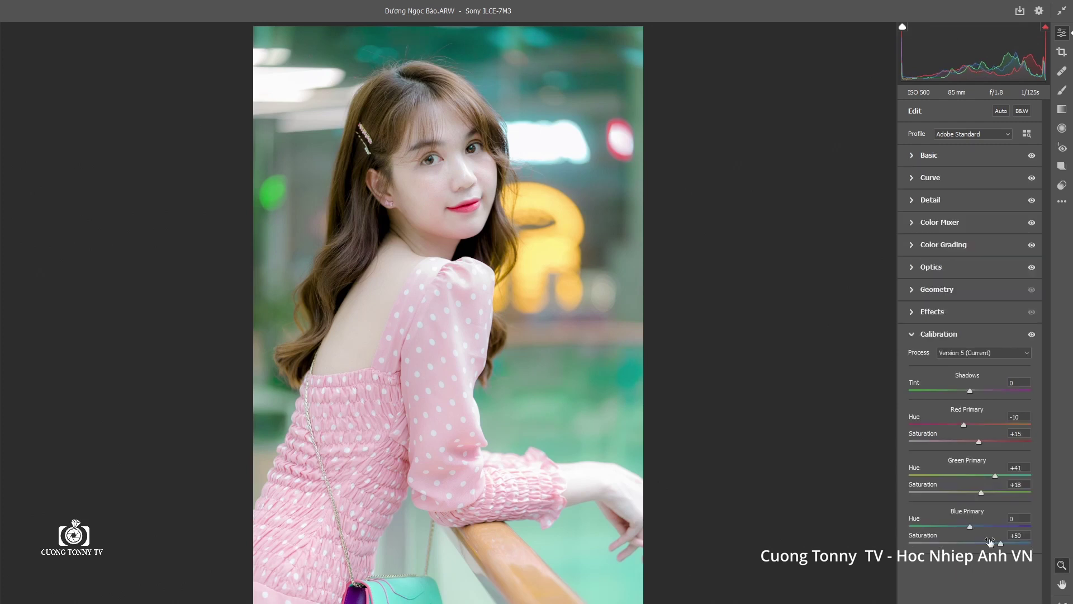
Set the Blue Primary saturation to +100 in the Calibration settings and inspect the face
left_click_drag(1012, 545, 1031, 545)
left_click(500, 242)
left_click(501, 241)
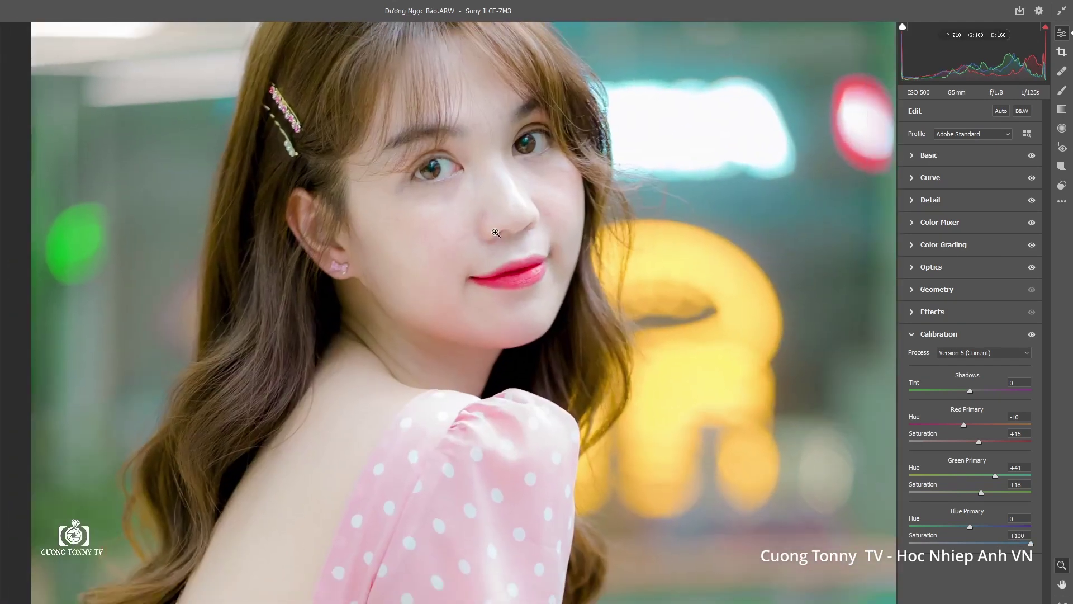
Set the parametric tone curve's Highlights to -39 and Darks to +29
left_click(928, 179)
left_click_drag(951, 366, 988, 398)
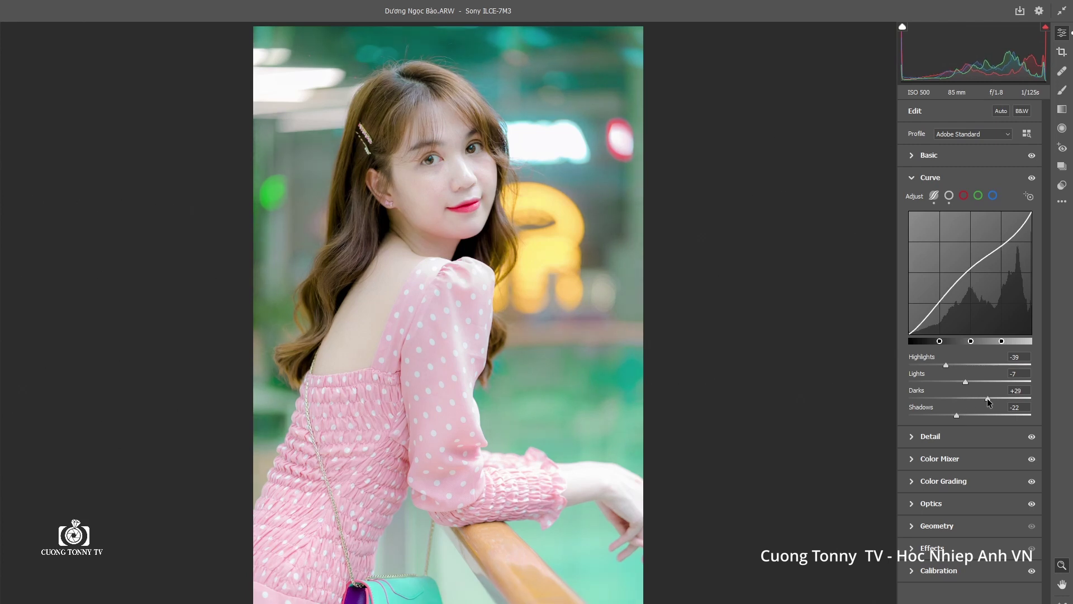
Set Texture to +7 and compare the photo before and after side by side
left_click(913, 156)
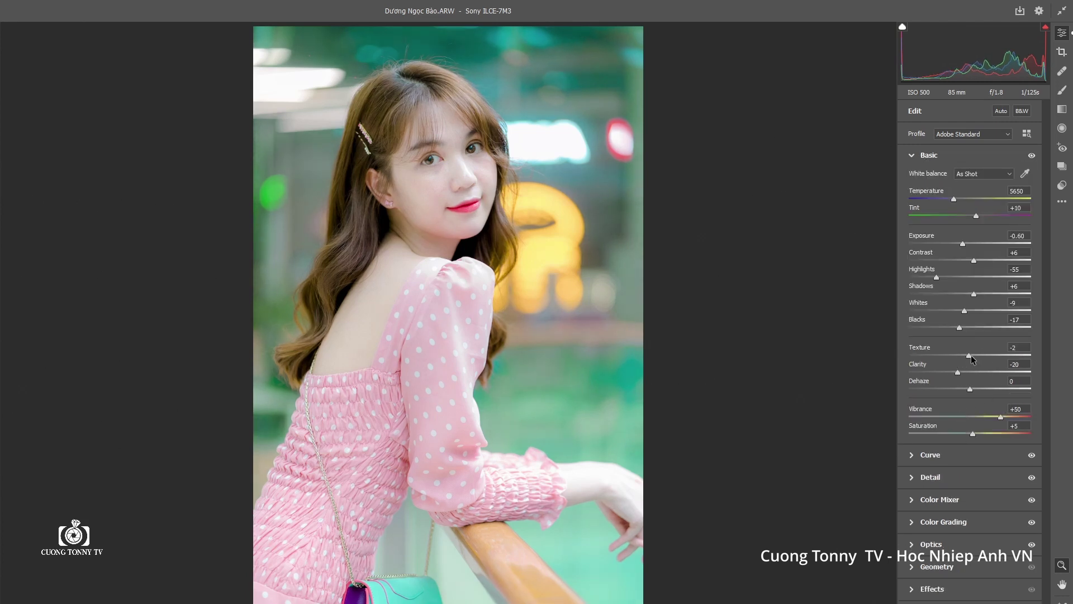
left_click_drag(971, 358, 977, 351)
key("q")
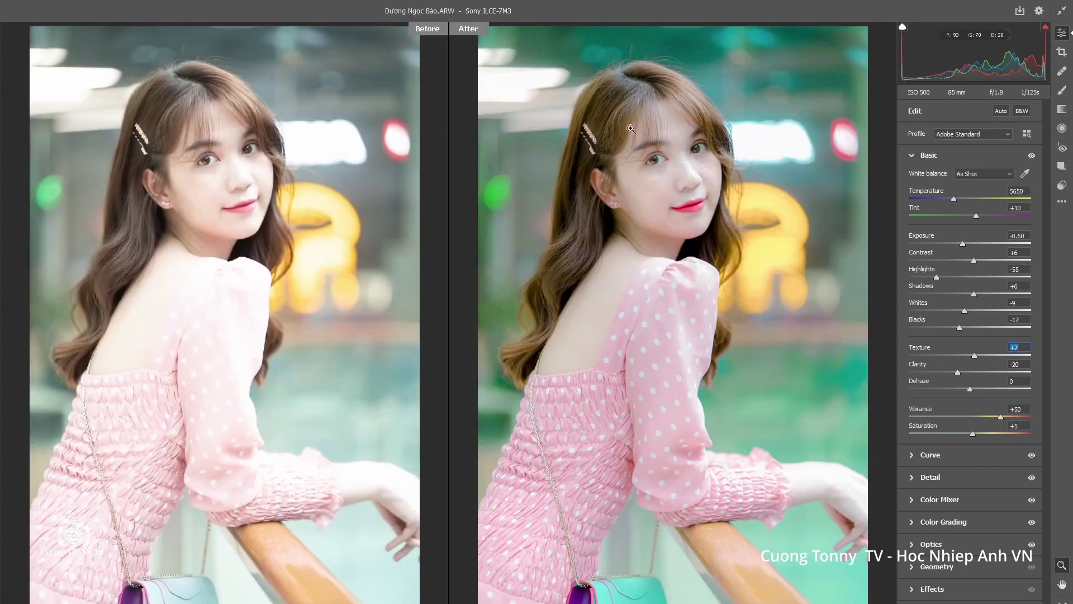
left_click(709, 66)
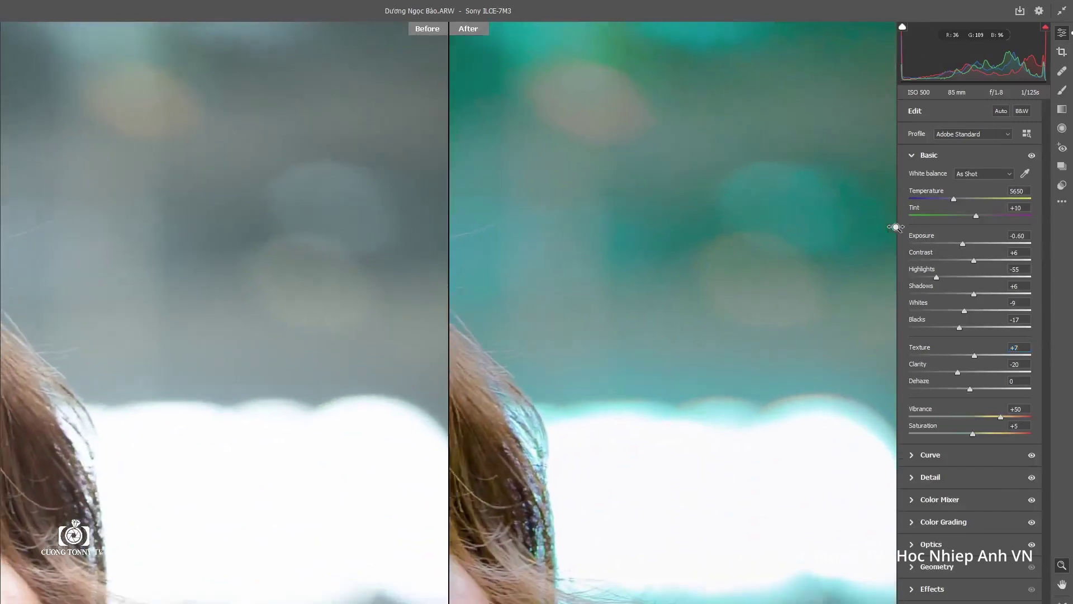
key("ctrl+0")
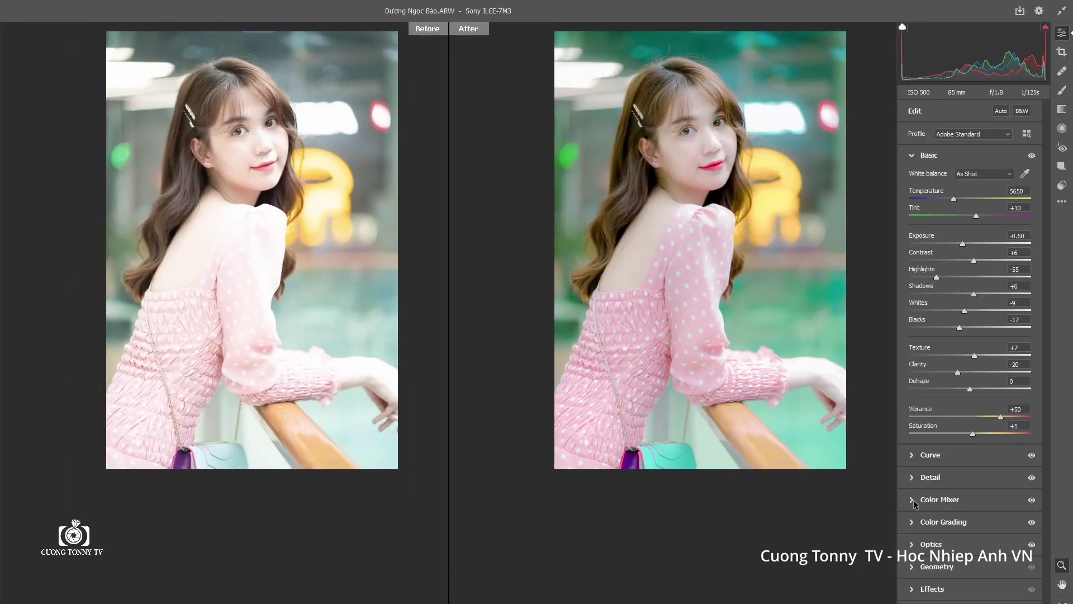
Slightly reduce the saturation of the green background behind the model with the Color Mixer's targeted adjustment tool
left_click(915, 501)
left_click(1027, 240)
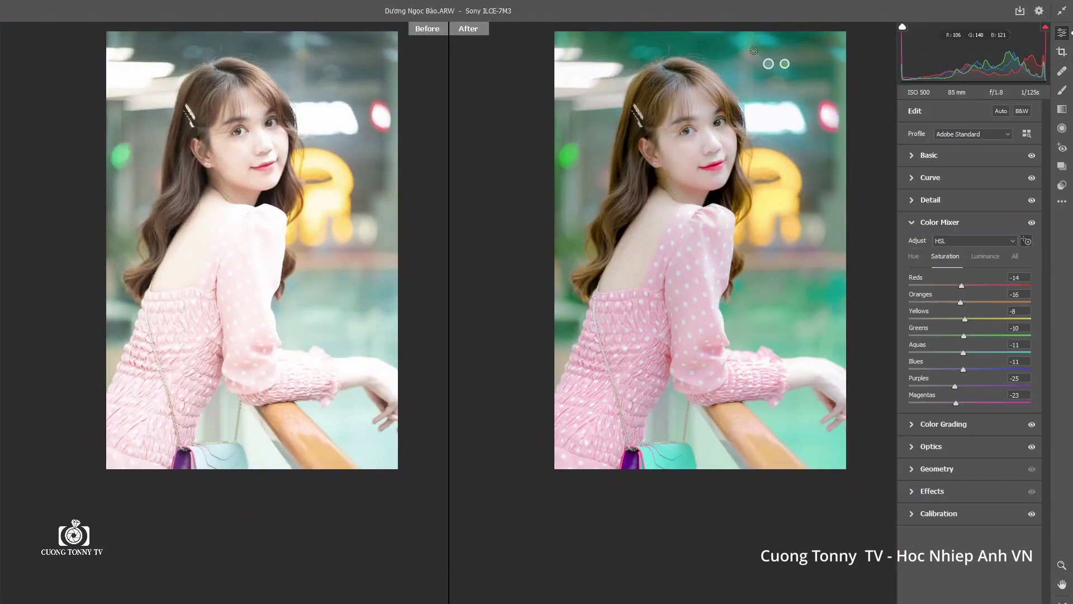
left_click_drag(772, 72, 769, 72)
Set the Color Mixer hue of the Aquas to -6 and of the Purples to -7
left_click(912, 255)
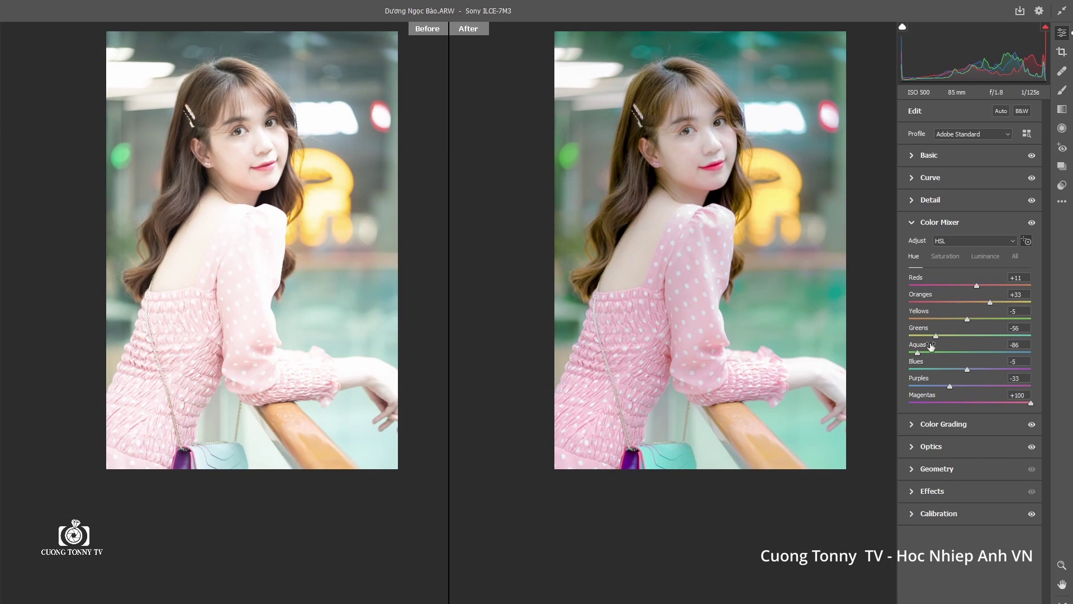
left_click_drag(918, 352, 965, 386)
left_click(985, 402)
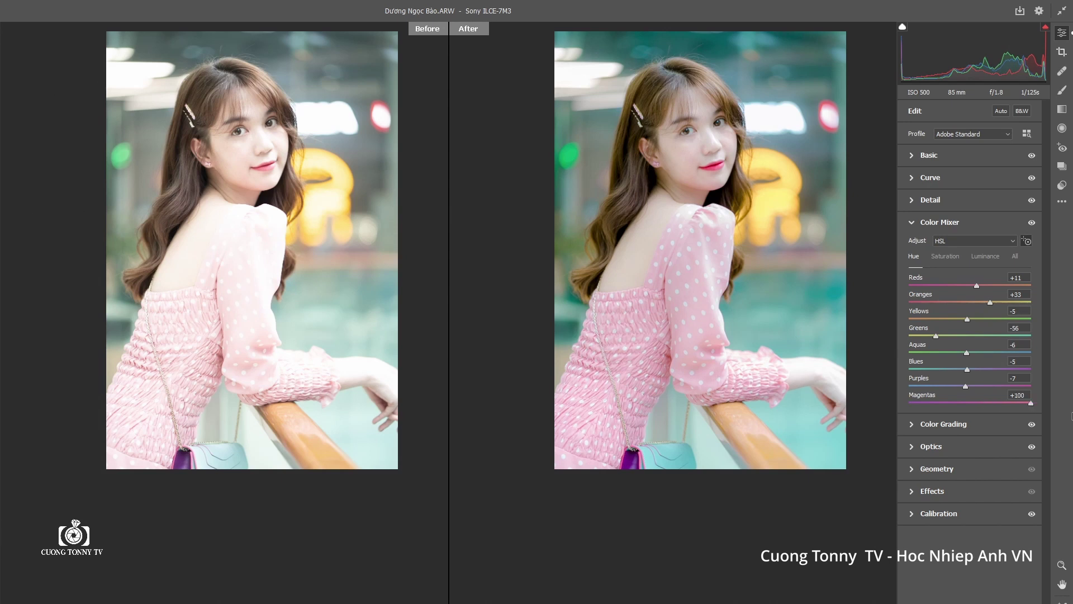
Try shifting the hue of the skin tones with the targeted adjustment tool and undo it
left_click_drag(713, 166, 749, 212)
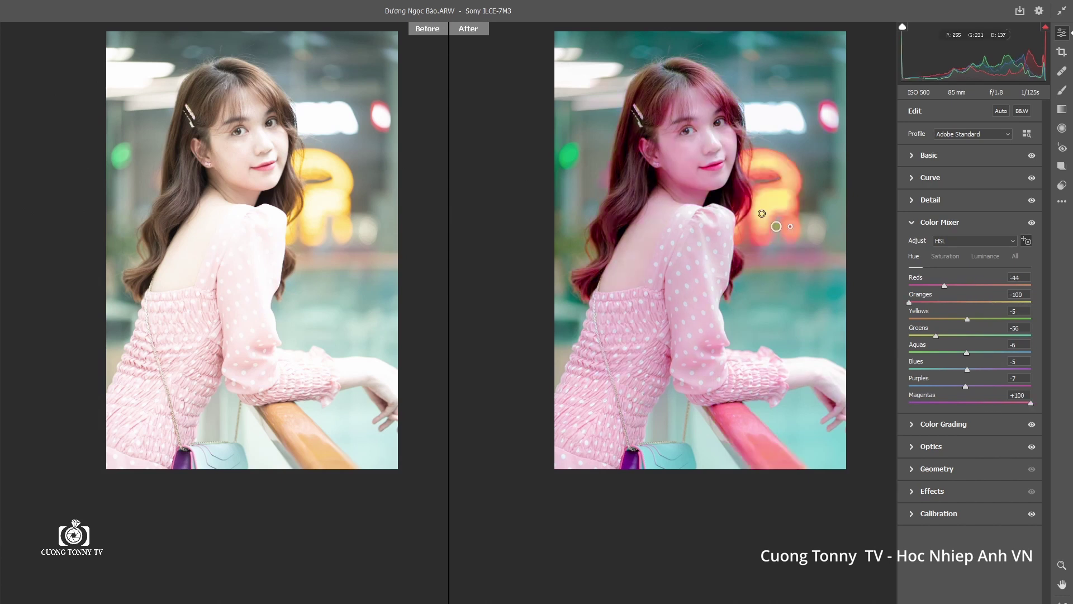
key("ctrl+z")
Set the basic Highlights to -43 and the parametric tone curve's Lights to 0 while judging the face in single view
key("q")
key("q")
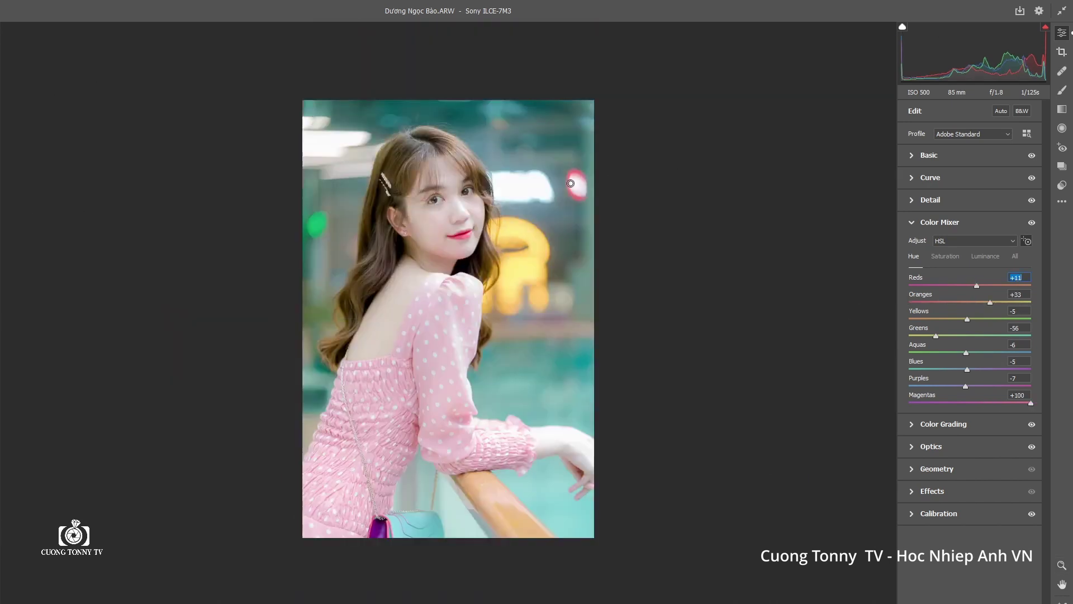
left_click(483, 182)
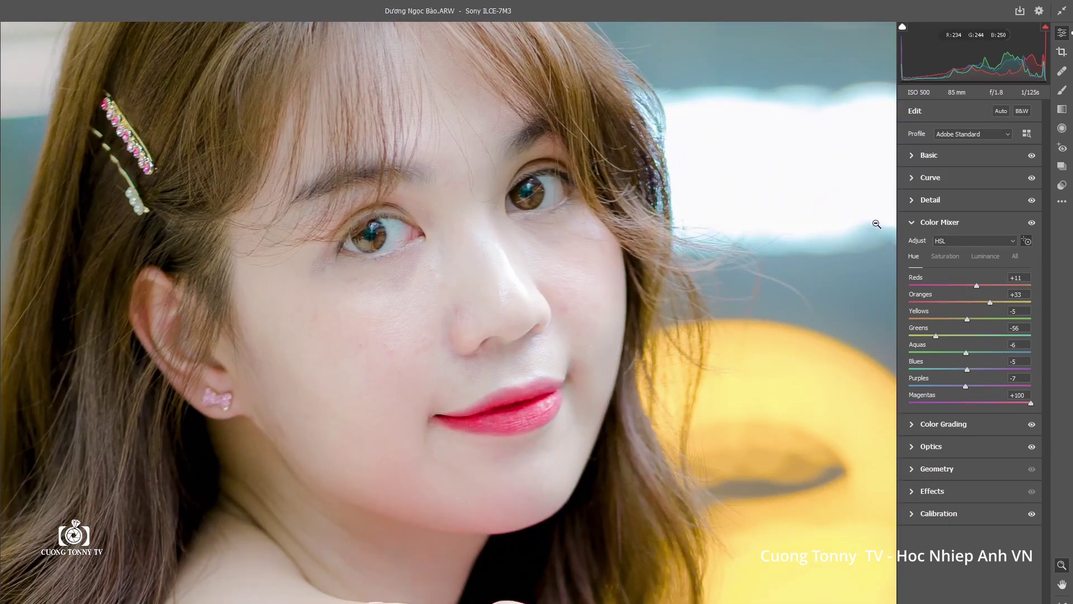
left_click(921, 156)
mouse_move(937, 277)
left_mouse_down()
mouse_move(971, 280)
mouse_move(947, 277)
left_mouse_up()
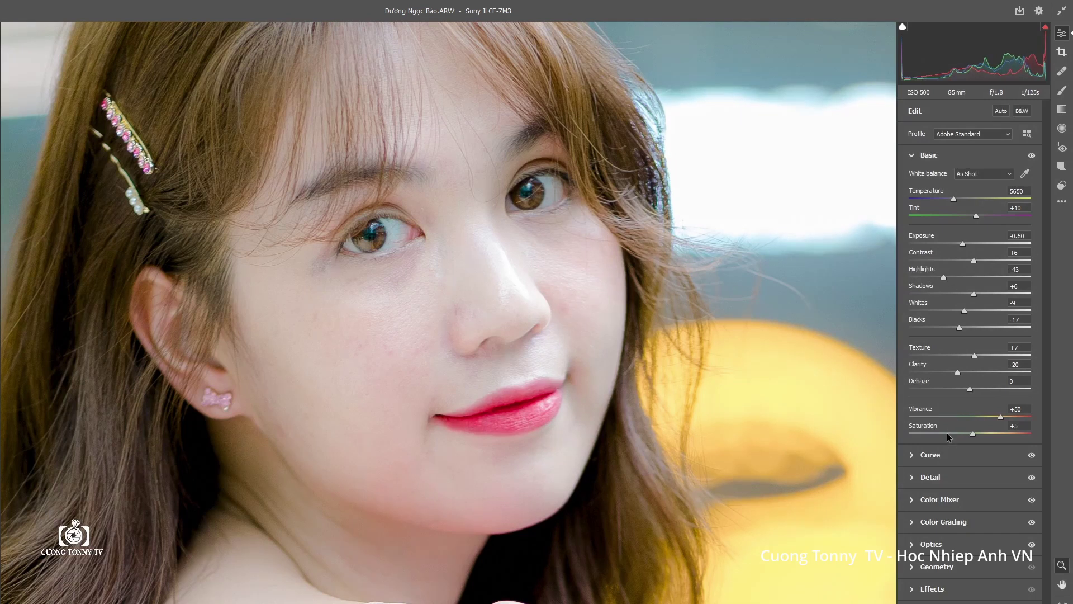
left_click(950, 454)
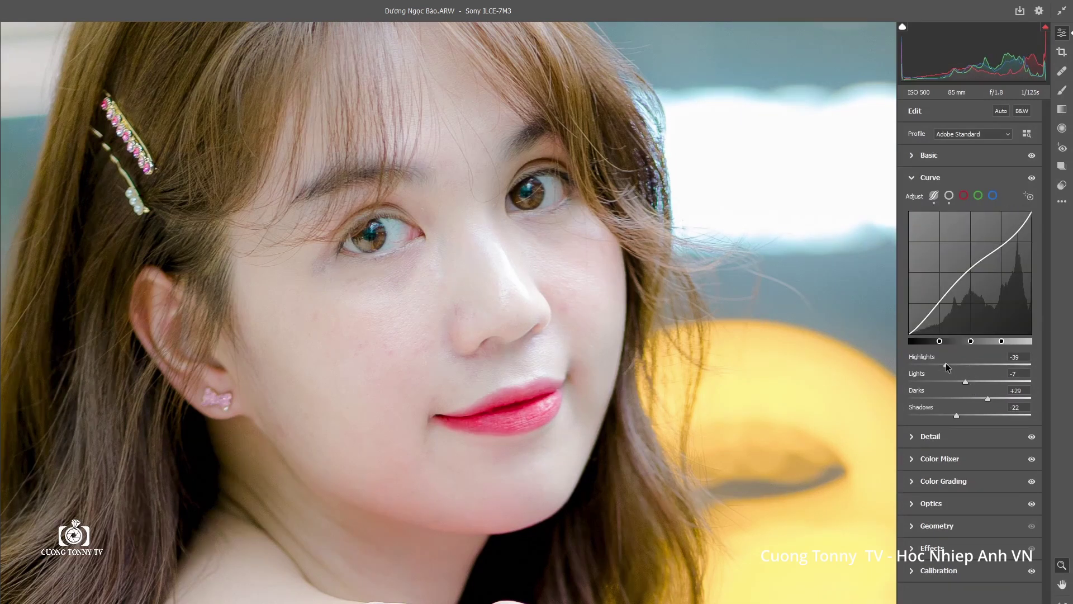
left_click_drag(966, 382, 970, 384)
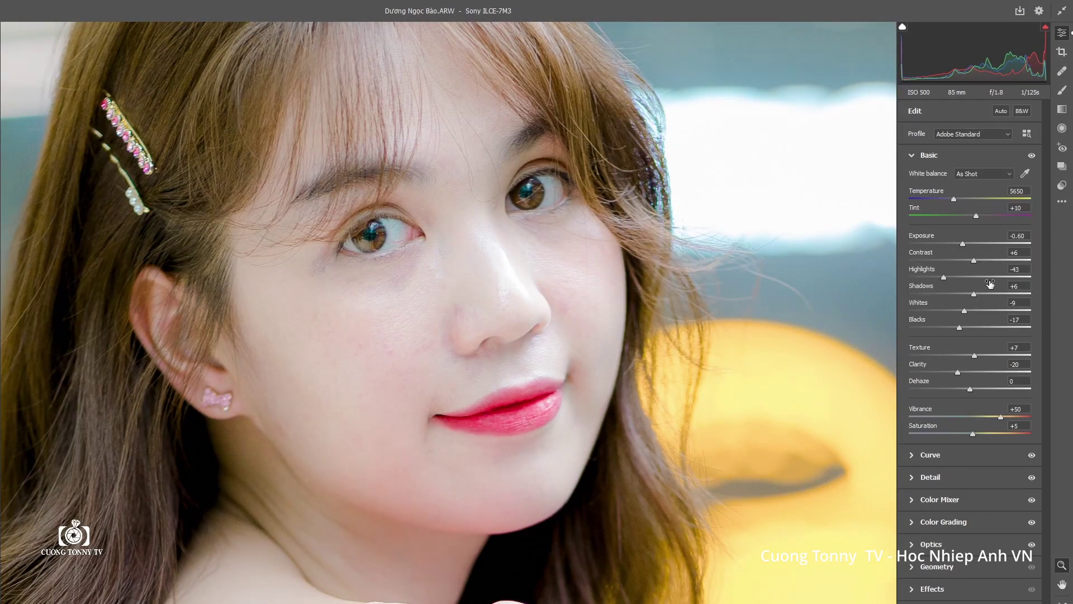
Keep Exposure at -0.60 and set Shadows to +32
left_click_drag(962, 243, 961, 244)
mouse_move(974, 293)
left_mouse_down()
mouse_move(992, 296)
mouse_move(983, 293)
left_mouse_up()
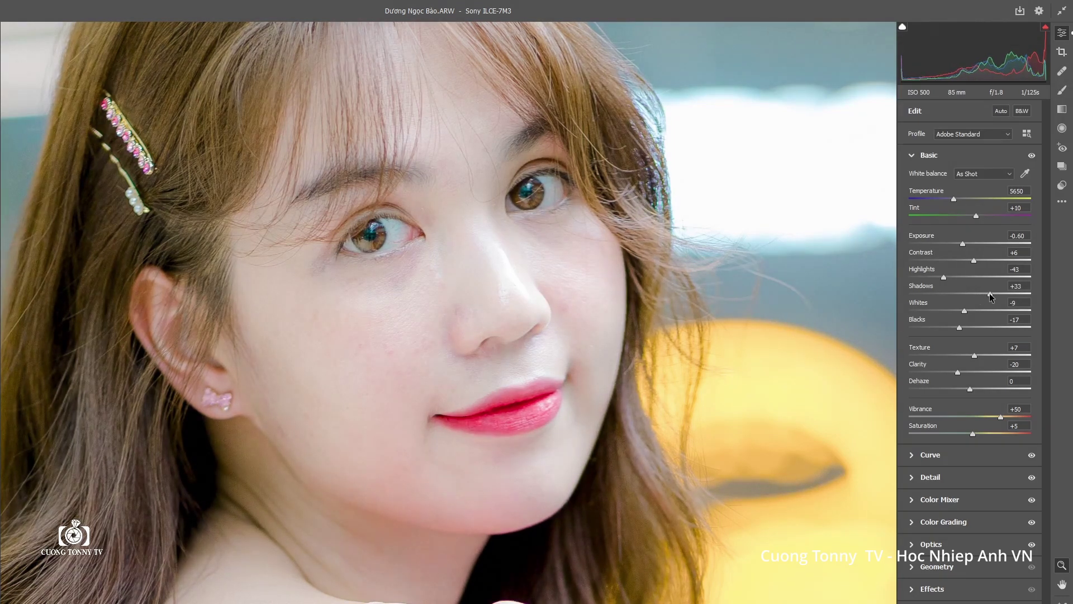
left_click_drag(988, 296, 990, 294)
key("ctrl+0")
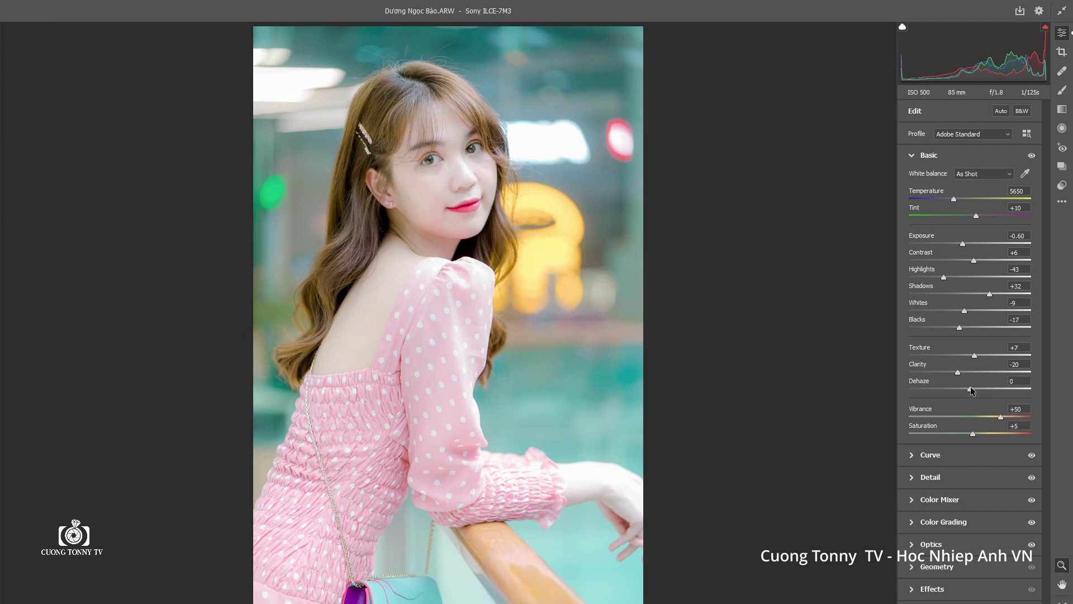
Set the white balance Temperature to 5950 and the Tint to +16
left_click_drag(976, 216, 983, 222)
left_click_drag(958, 202, 960, 203)
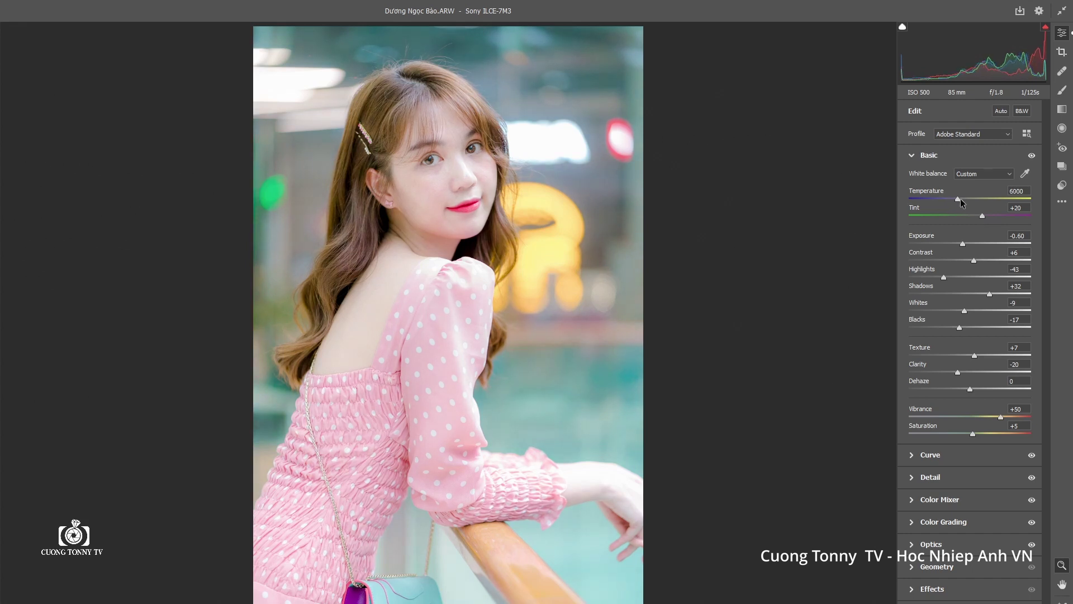
mouse_move(961, 203)
left_mouse_down()
mouse_move(978, 218)
mouse_move(958, 200)
left_mouse_up()
left_click_drag(981, 217, 979, 218)
Set the Blue Primary hue to +10 in the Calibration settings and check the skin tones on the face
scroll(943, 588, "down", 1)
left_click(944, 589)
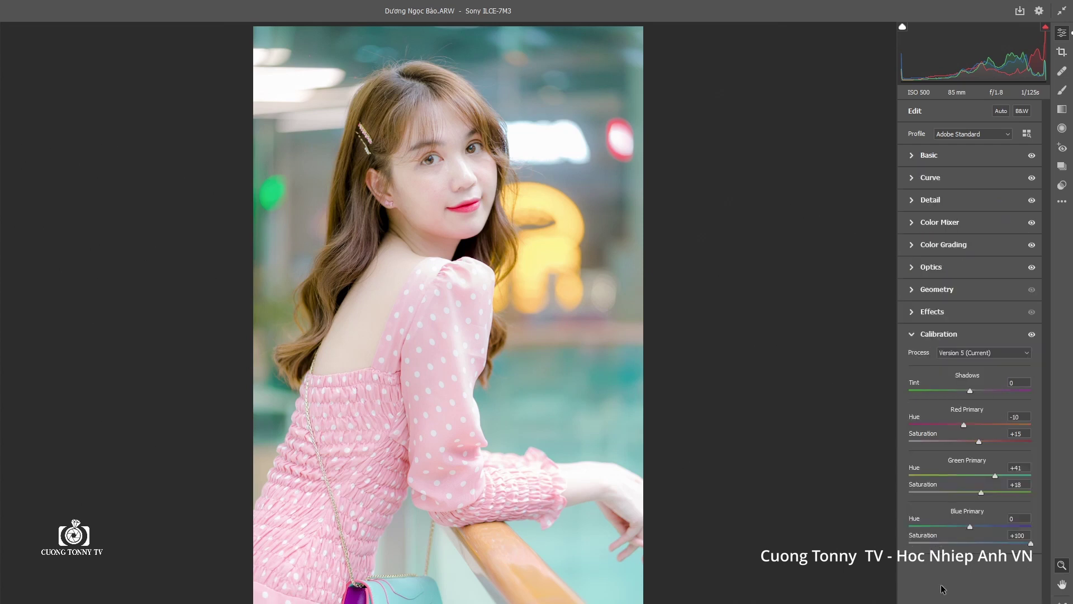
left_click_drag(970, 527, 973, 526)
left_click_drag(975, 525, 976, 526)
left_click(409, 174)
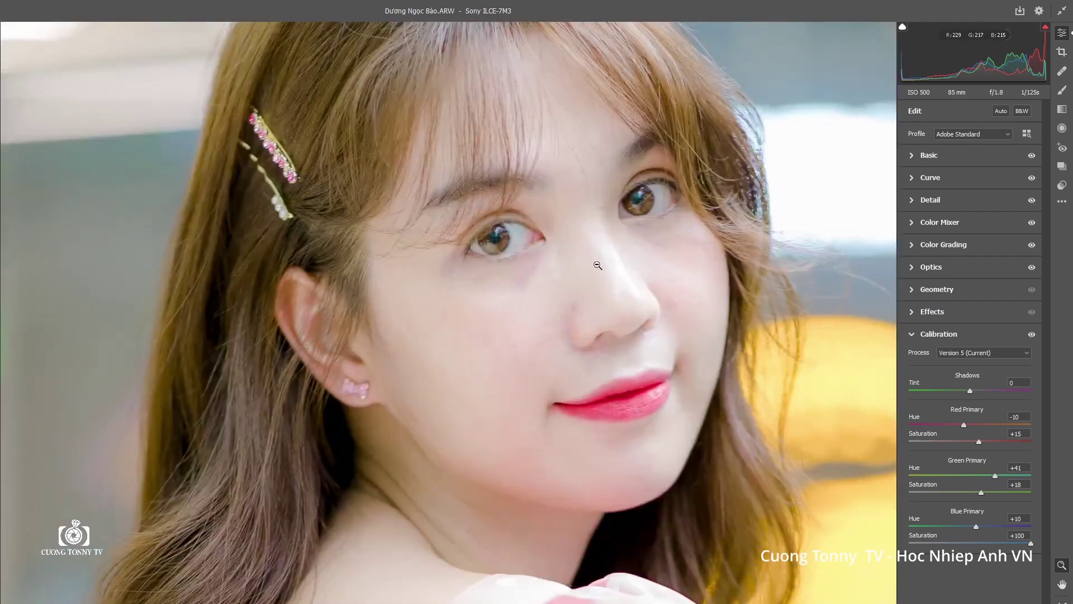
left_click(568, 221)
Nudge the Color Grading midtones tint slightly and set the highlights to hue 235 and saturation 15
left_click(921, 250)
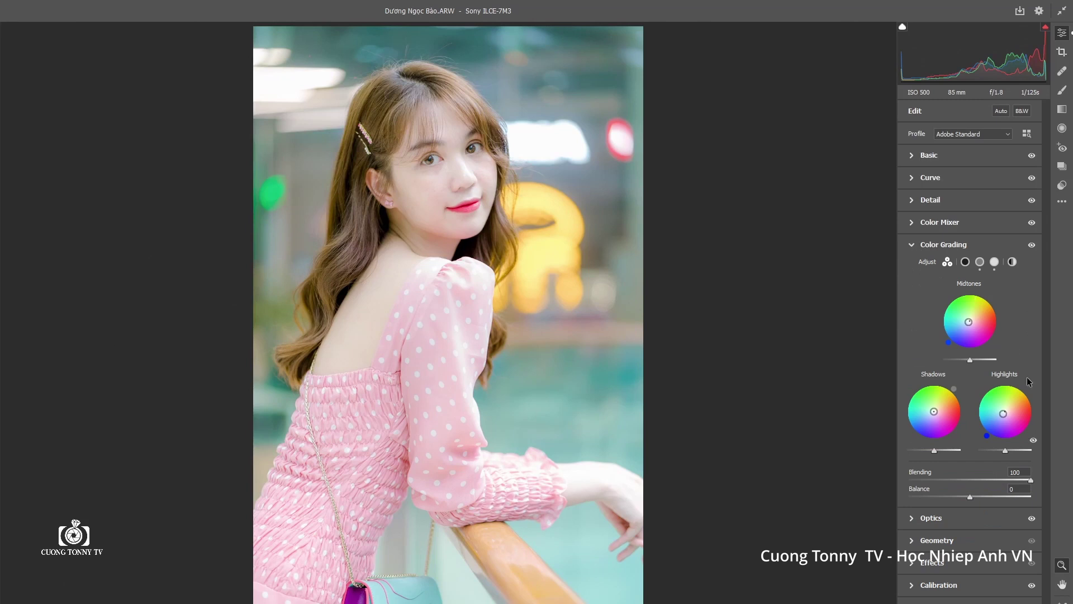
left_click_drag(969, 322, 970, 321)
left_click(995, 262)
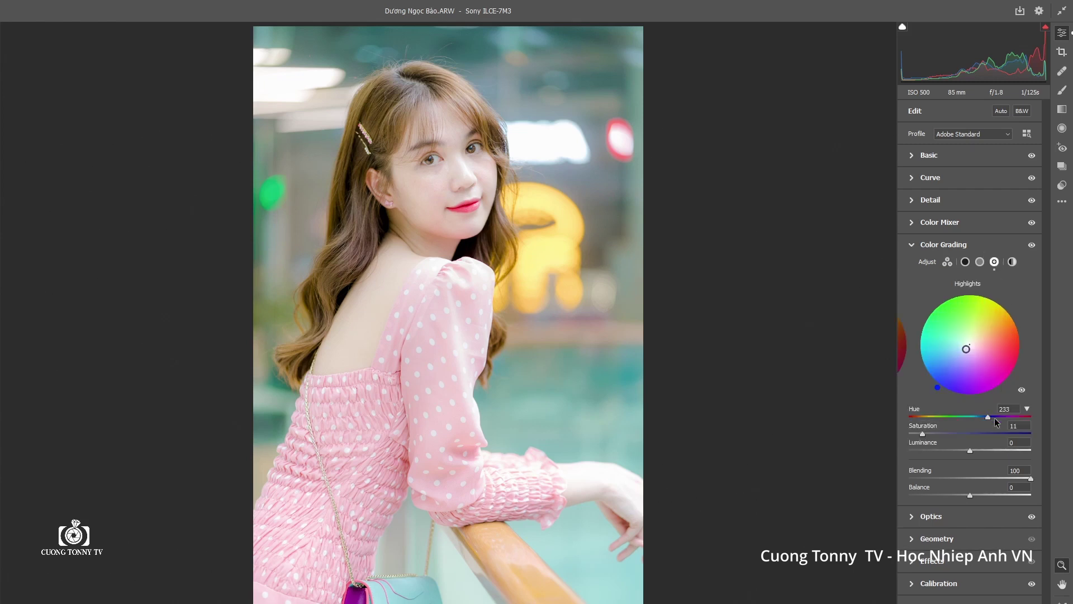
left_click(1010, 409)
type("224")
key("Return")
type("235")
key("Tab")
type("15")
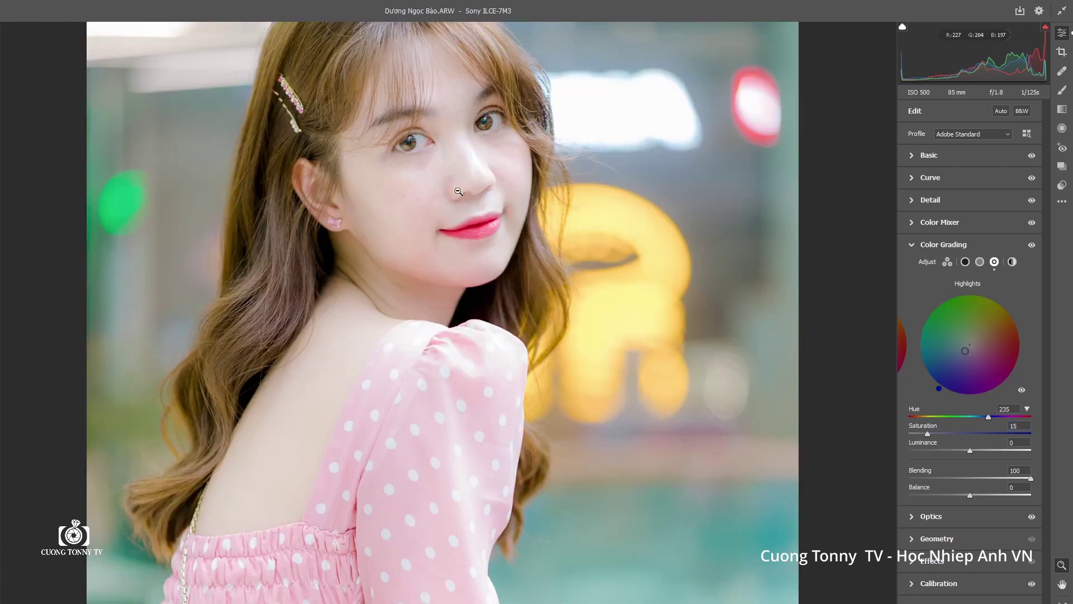
Show the photo in a side-by-side before and after view and set Texture to +4
type("q")
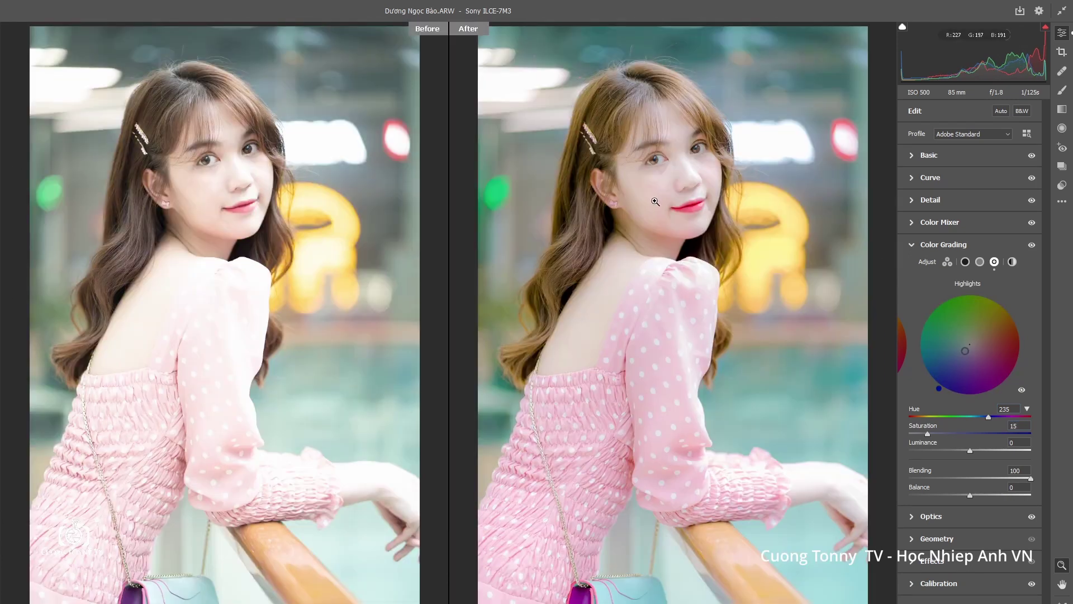
left_click(911, 155)
left_click_drag(983, 351, 981, 352)
Slightly increase the sharpening's Detail amount
left_click(943, 462)
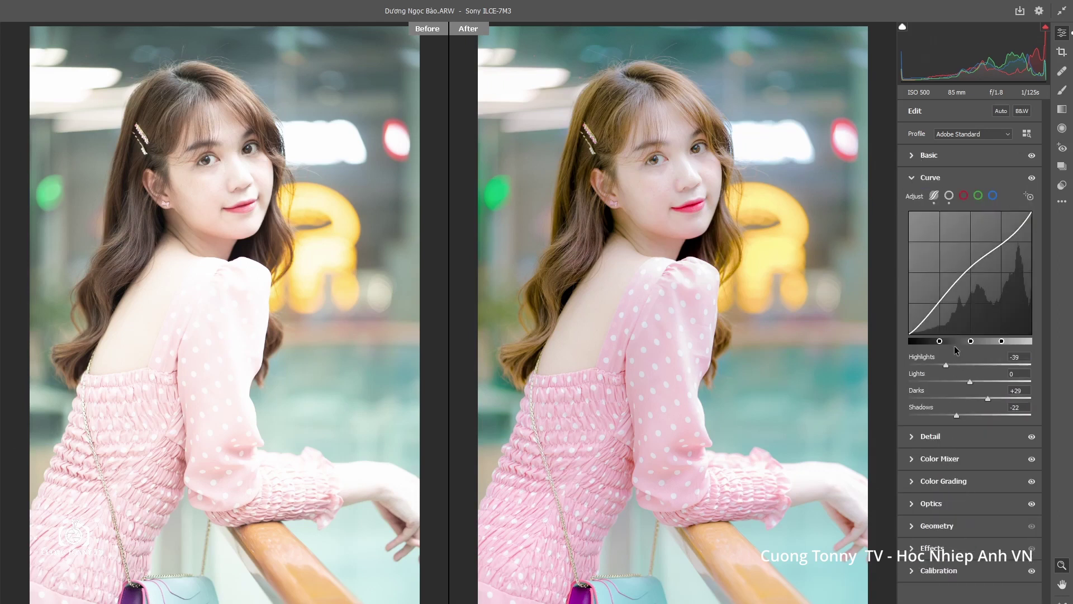
left_click(939, 437)
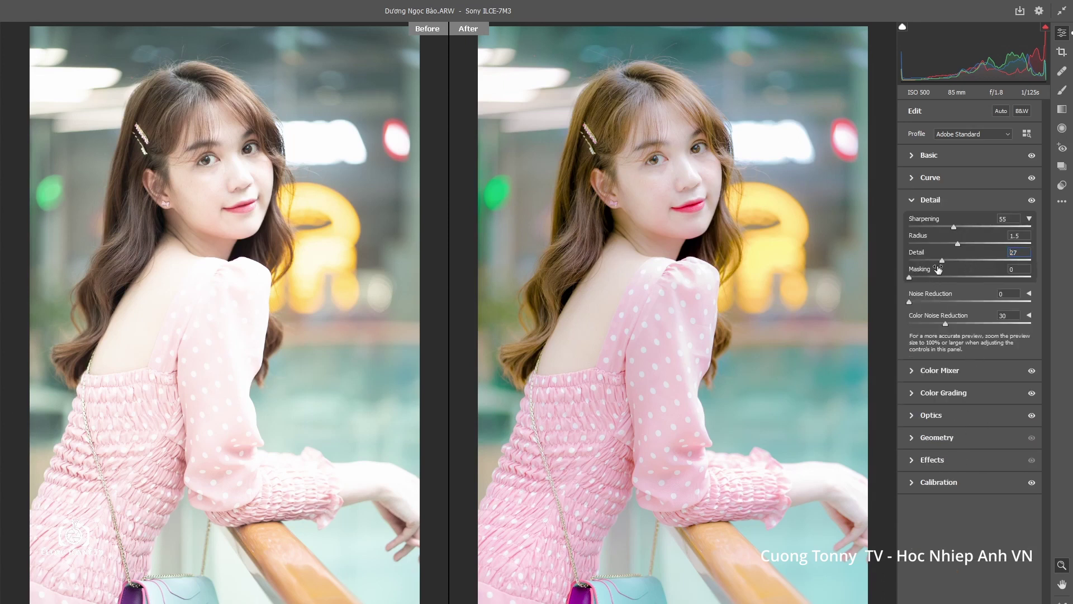
left_click_drag(940, 261, 946, 261)
Move the point curve's black point to input 40, output 2, and lower its white point to output 242
left_click(926, 177)
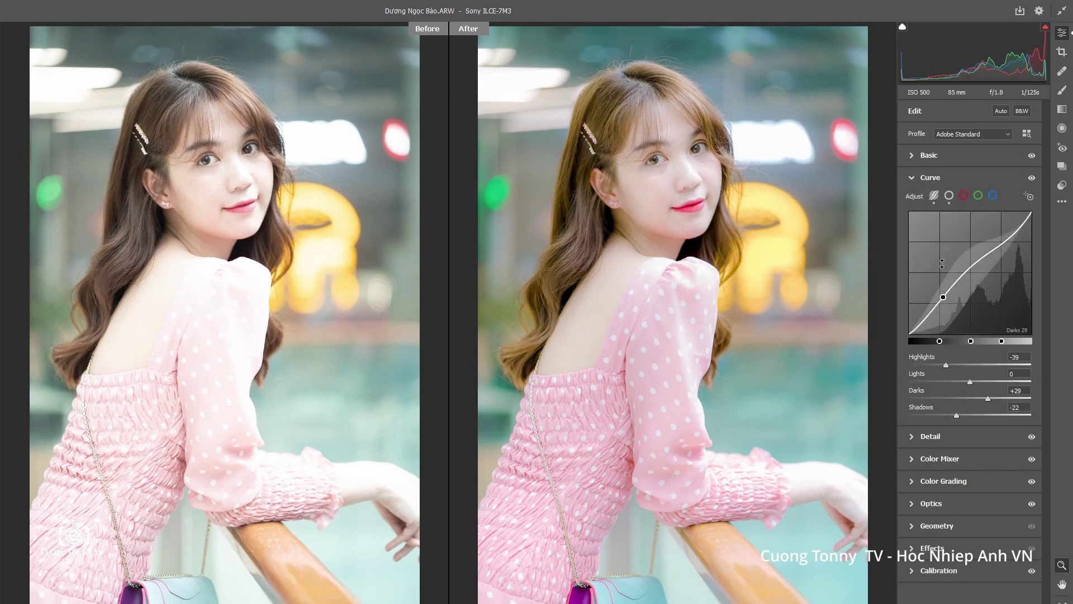
left_click(950, 196)
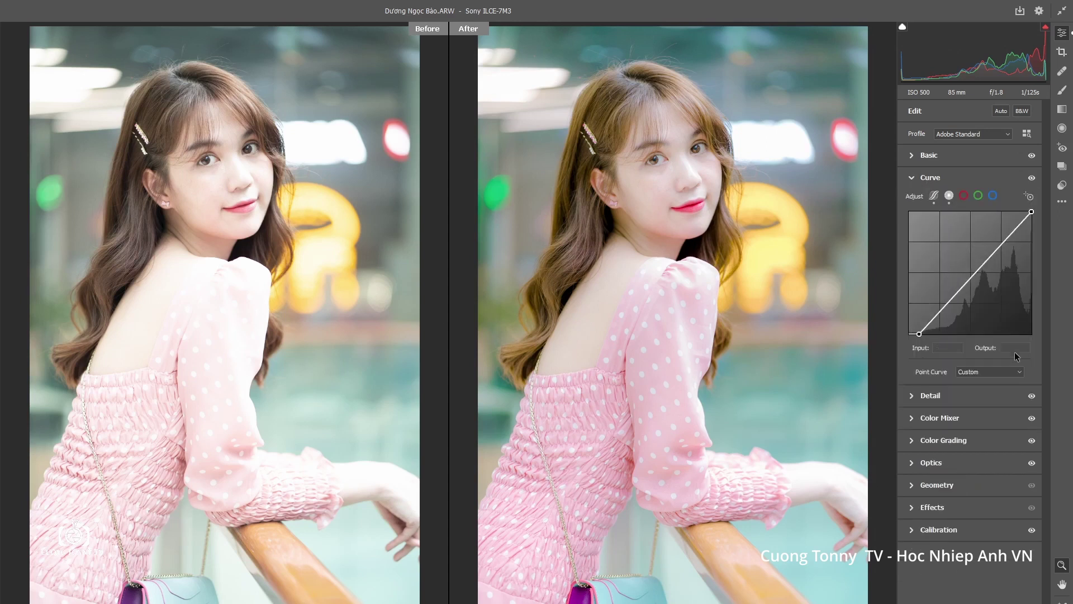
left_click(920, 334)
left_click_drag(920, 333, 923, 334)
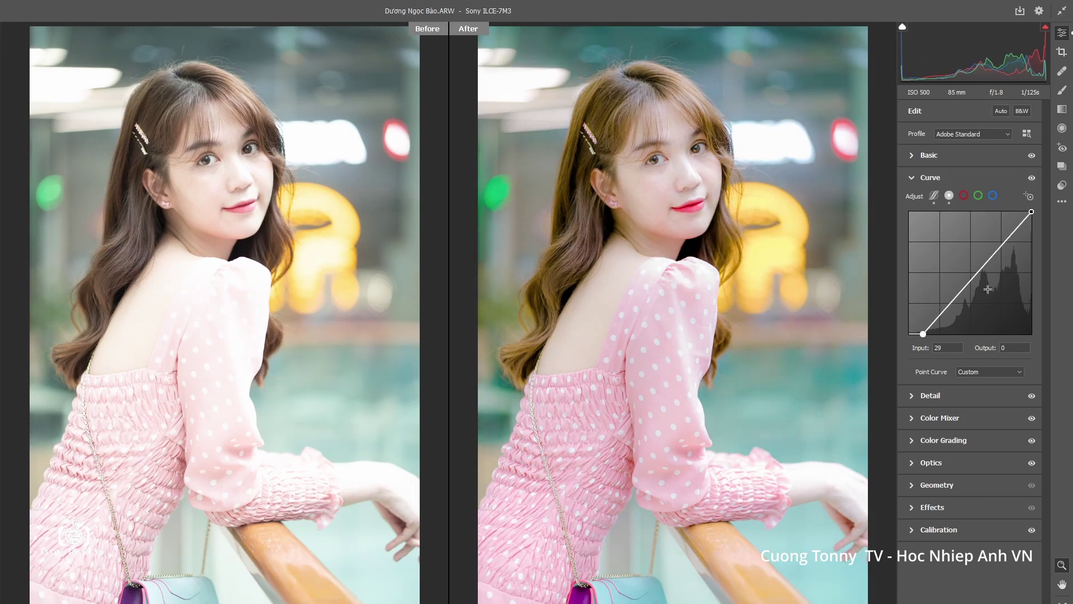
left_click_drag(1032, 212, 1032, 218)
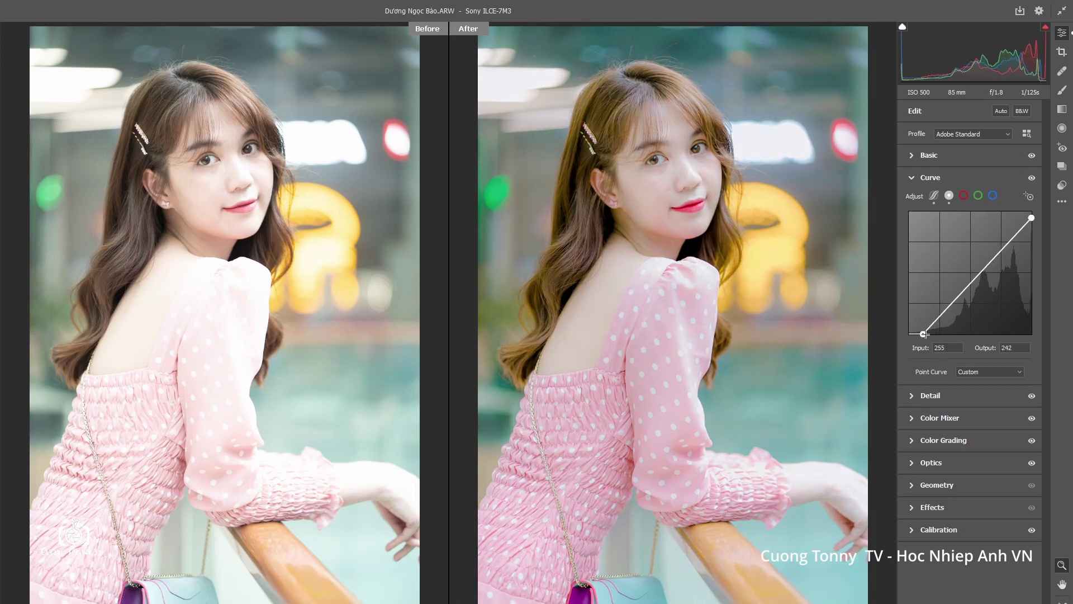
left_click_drag(924, 334, 928, 333)
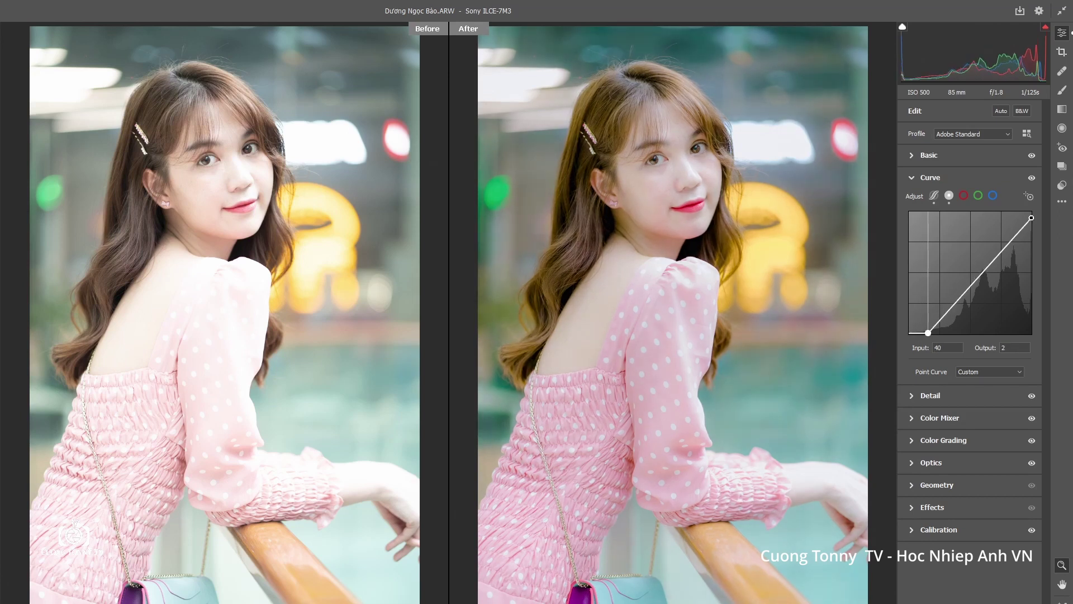
Set Blacks to -26 and compare the face before and after up close
left_click(928, 156)
left_click_drag(959, 327, 961, 328)
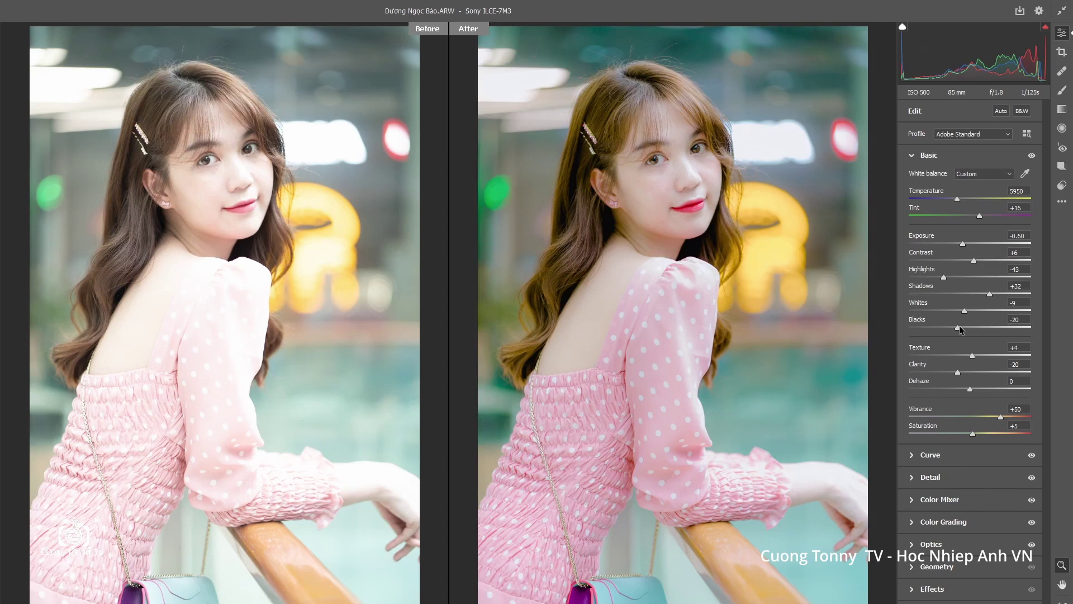
left_click(1021, 317)
key("Down")
scroll(690, 151, "up", 3)
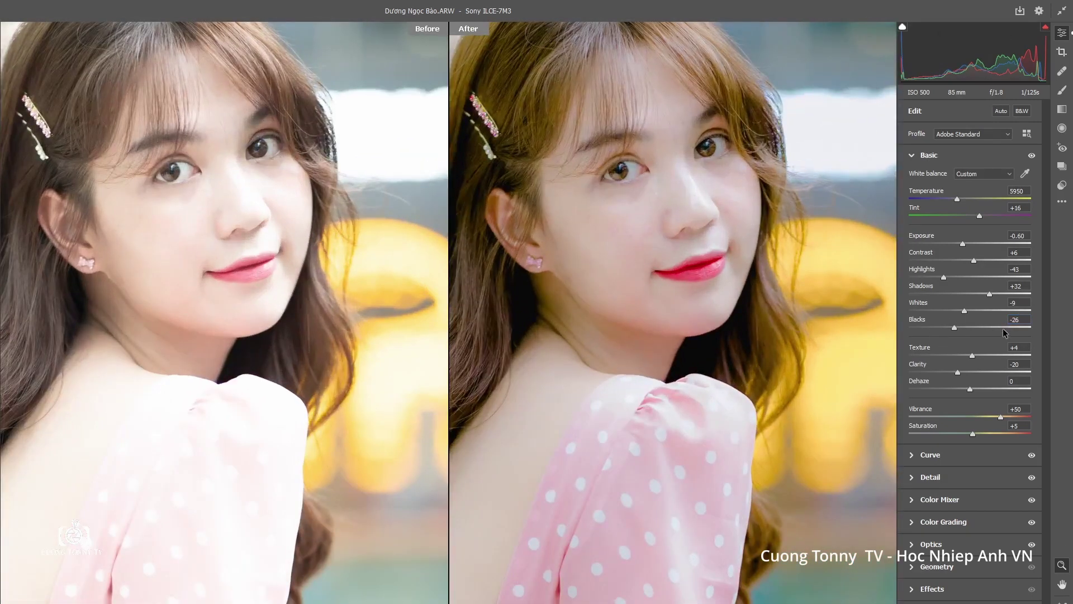
Raise Blacks to -14 to soften the dark areas of the portrait
key("Up")
key("Up")
key("Up")
key("Up")
key("Up")
key("Up")
key("Up")
key("Up")
key("Up")
key("Up")
key("Up")
key("Up")
key("Up")
key("Up")
key("Up")
key("Up")
key("Up")
key("Up")
key("Up")
key("Up")
key("Up")
key("Up")
key("Up")
key("Down")
key("Down")
key("Down")
key("Down")
key("Down")
key("Down")
key("Down")
key("Down")
key("Down")
key("Down")
key("Down")
key("Down")
Set Shadows to +40 in the basic tone adjustments
left_click(1026, 286)
key("Up")
key("Up")
key("Up")
key("Up")
key("Up")
key("Up")
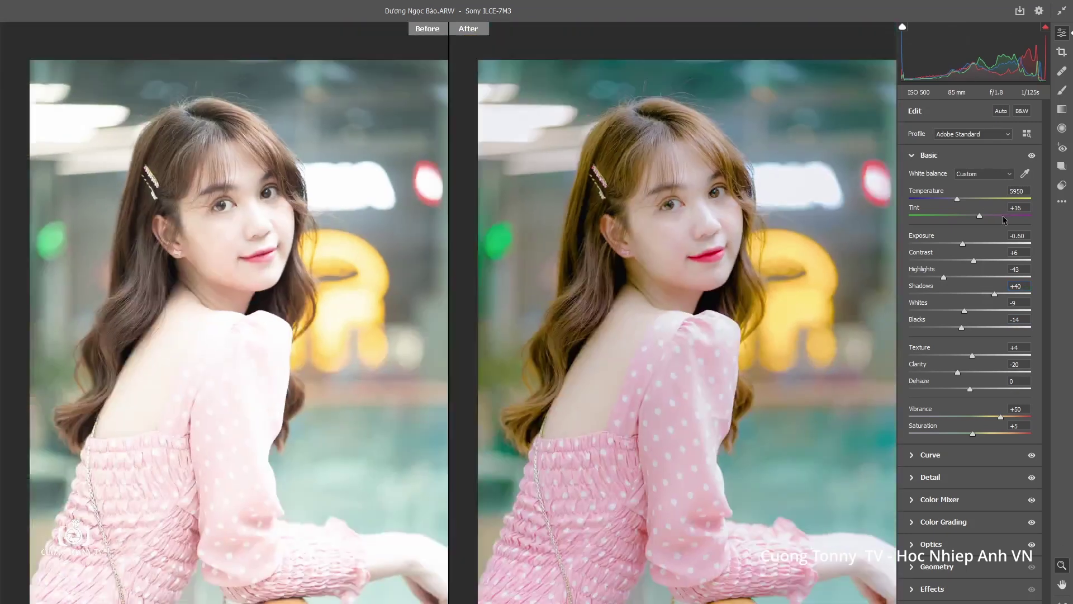
Set Tint to +20 and show only the edited photo in a single view
left_click(1012, 207)
key("Up")
key("Up")
key("Up")
key("Up")
left_click(685, 243)
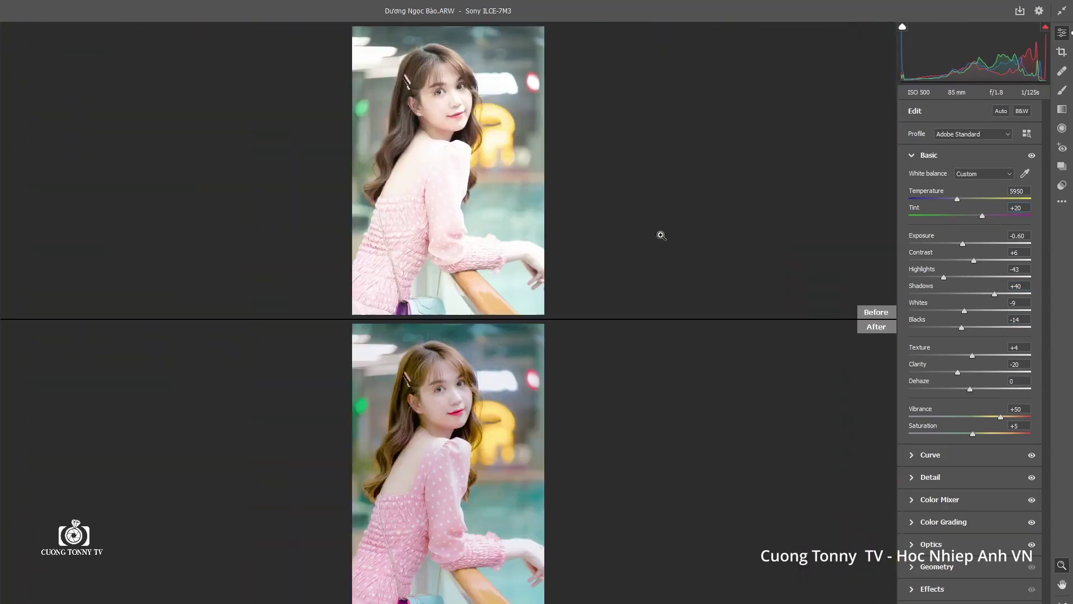
key("q")
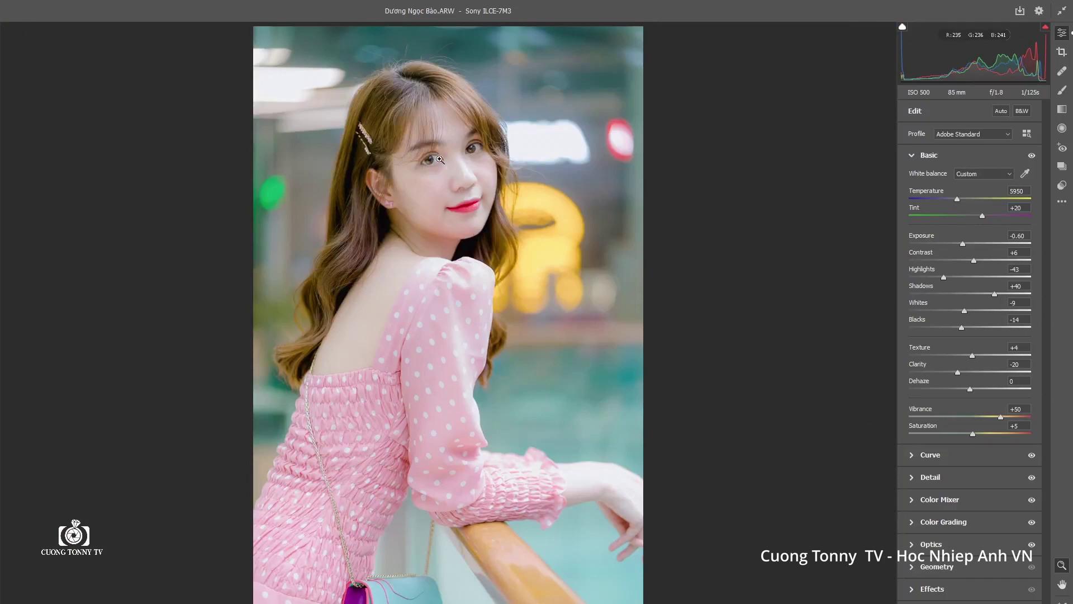
Set Highlights to -42 and Whites to -35, and compare the portrait before and after side by side
left_click(497, 212)
left_click(1018, 269)
type("40")
key("Return")
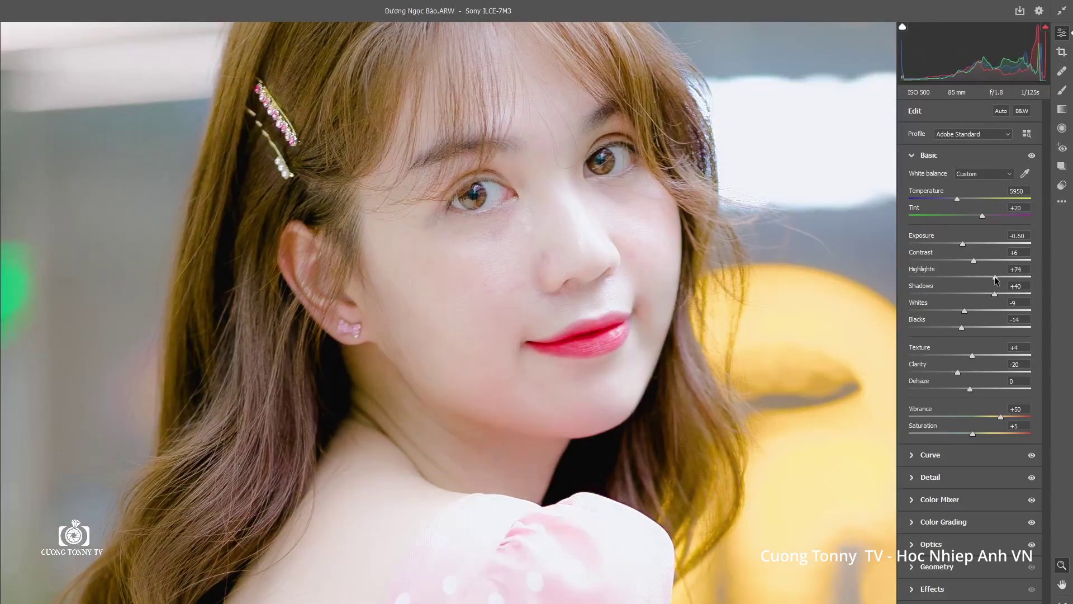
left_click_drag(1000, 277, 942, 280)
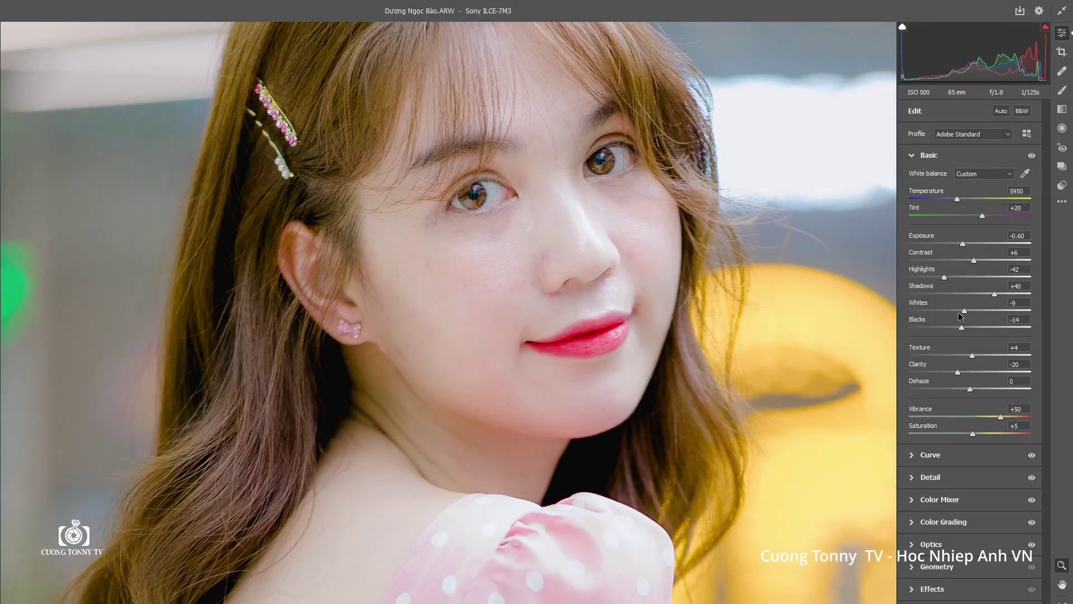
left_click_drag(964, 311, 949, 309)
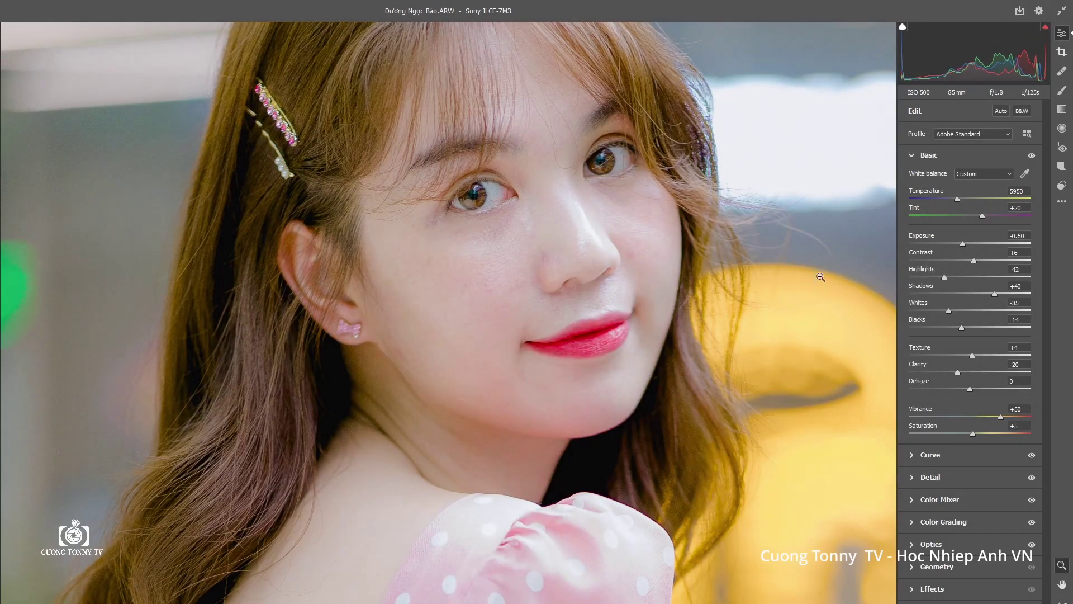
left_click(618, 262)
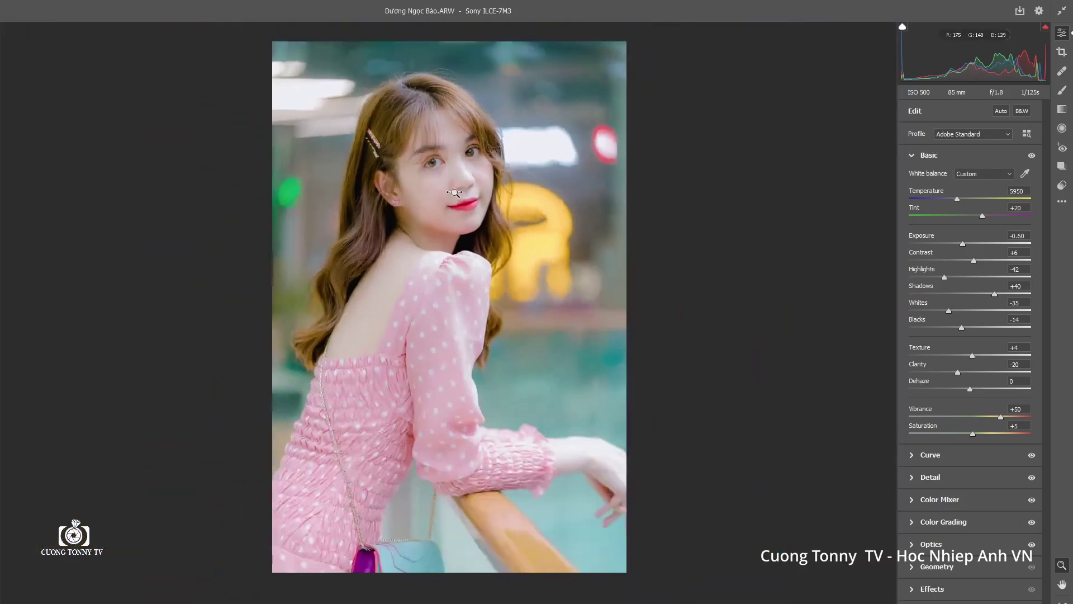
key("q")
left_click(703, 221)
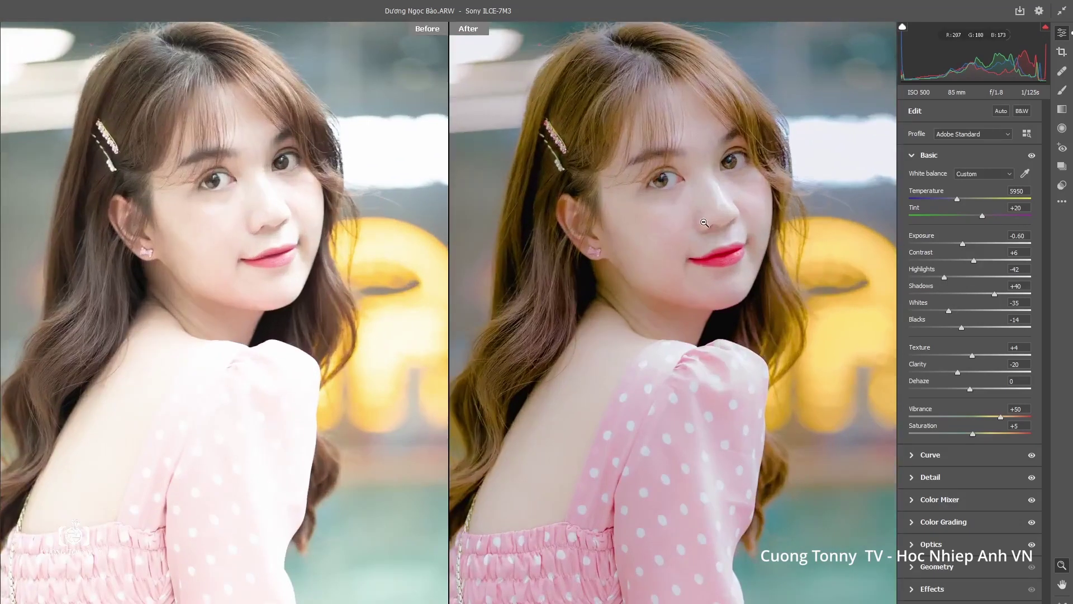
left_click(703, 221)
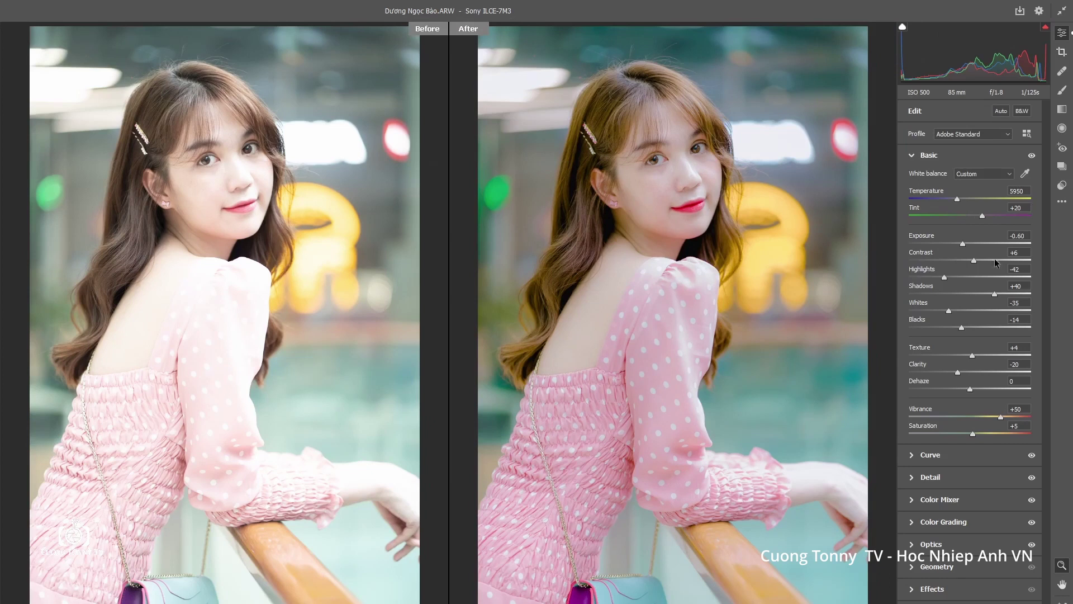
Fine-tune the hue of Reds and Oranges and the luminance of Reds in the Color Mixer
left_click(951, 500)
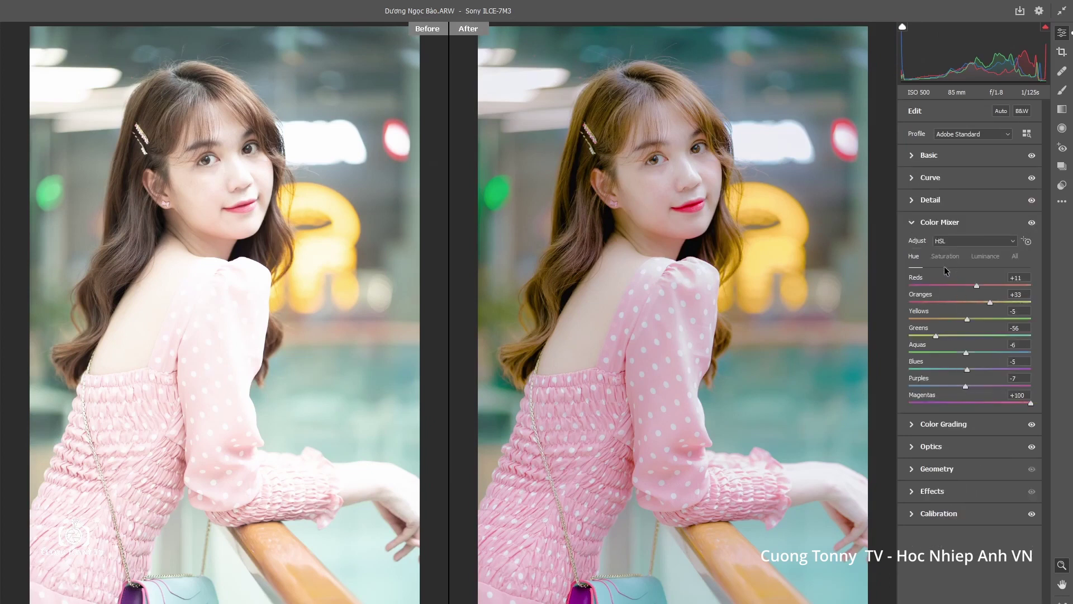
left_click(990, 302)
key("Down")
key("shift+Tab")
left_click_drag(977, 285, 984, 285)
left_click(986, 256)
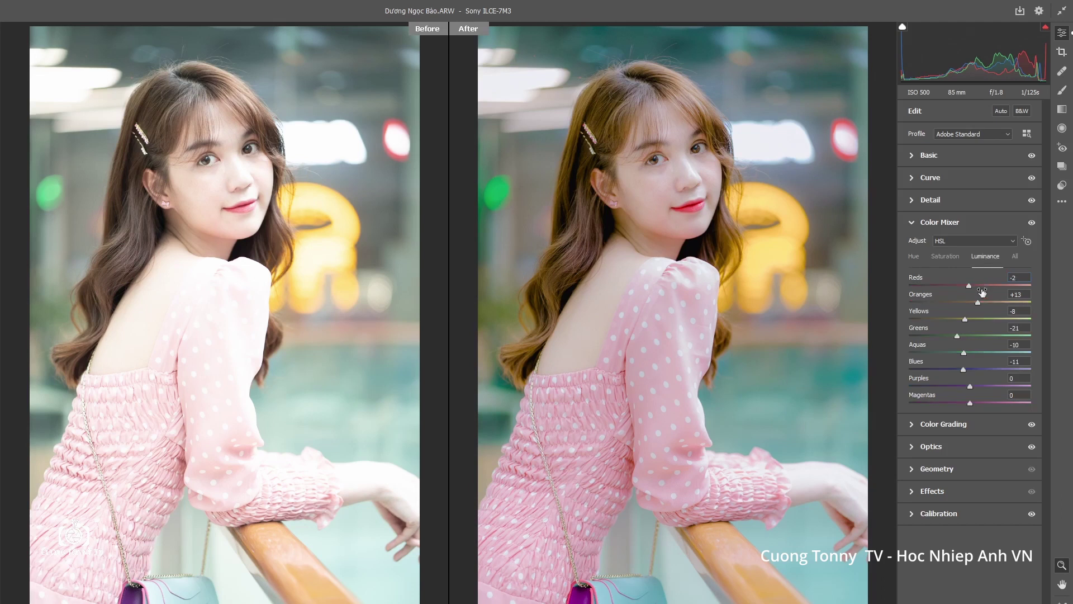
left_click_drag(970, 286, 959, 338)
Set Color Mixer saturation to -44 for Aquas, -39 for Blues and -1 for Purples and Magentas, and compare the before and after views
left_click(950, 257)
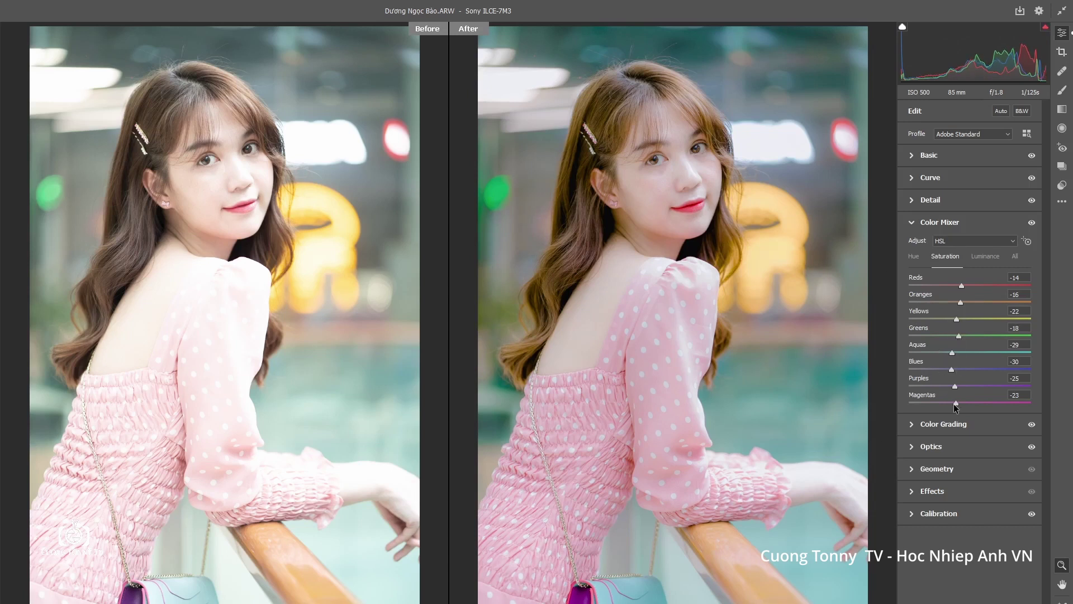
left_click_drag(956, 403, 944, 355)
left_click_drag(947, 369, 948, 372)
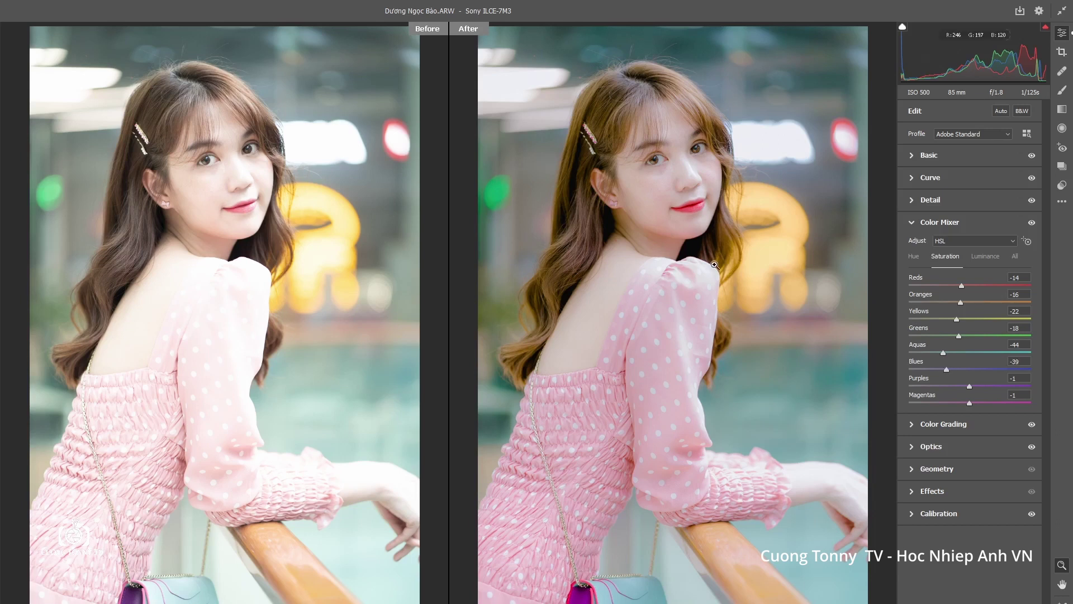
key("q")
key("q")
key("q")
key("q")
key("q")
Save the current settings as preset "A73 DU SANG BY CUONG TONNY" in the group "PRESET SONY BY CUONG TONNY 2021"
key("ctrl+shift+p")
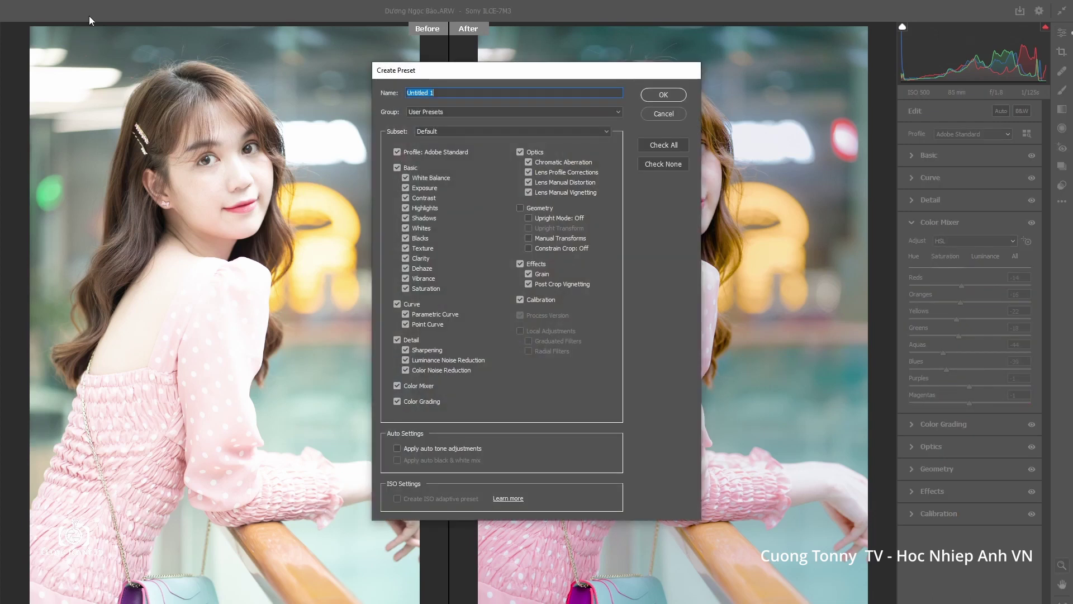
left_click(448, 113)
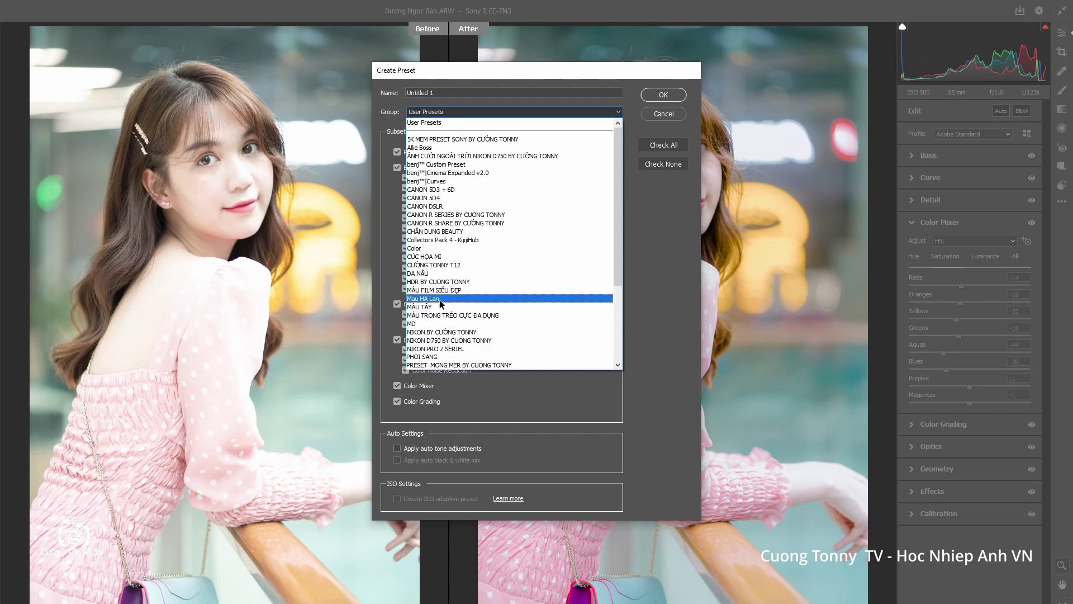
scroll(456, 277, "down", 5)
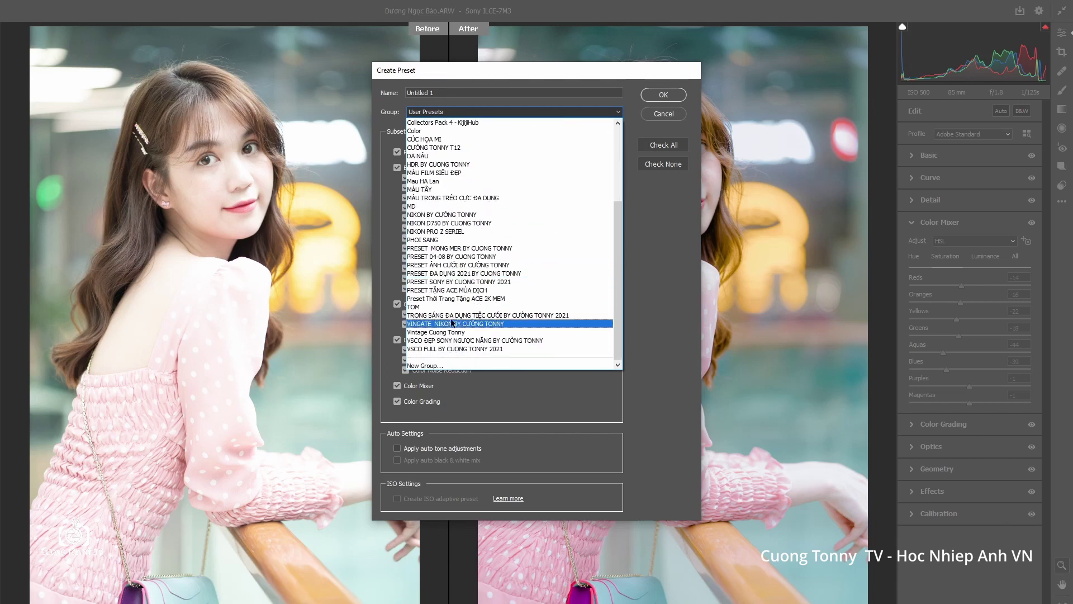
left_click(448, 281)
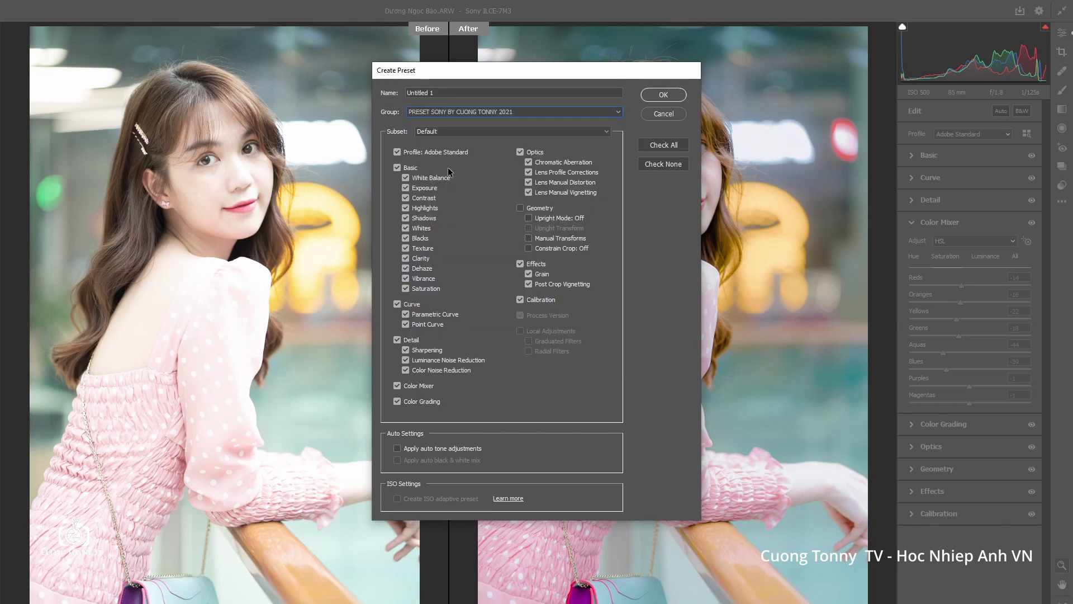
triple_click(451, 95)
type("A73 DU SANG BY CƯƠNG TONNY")
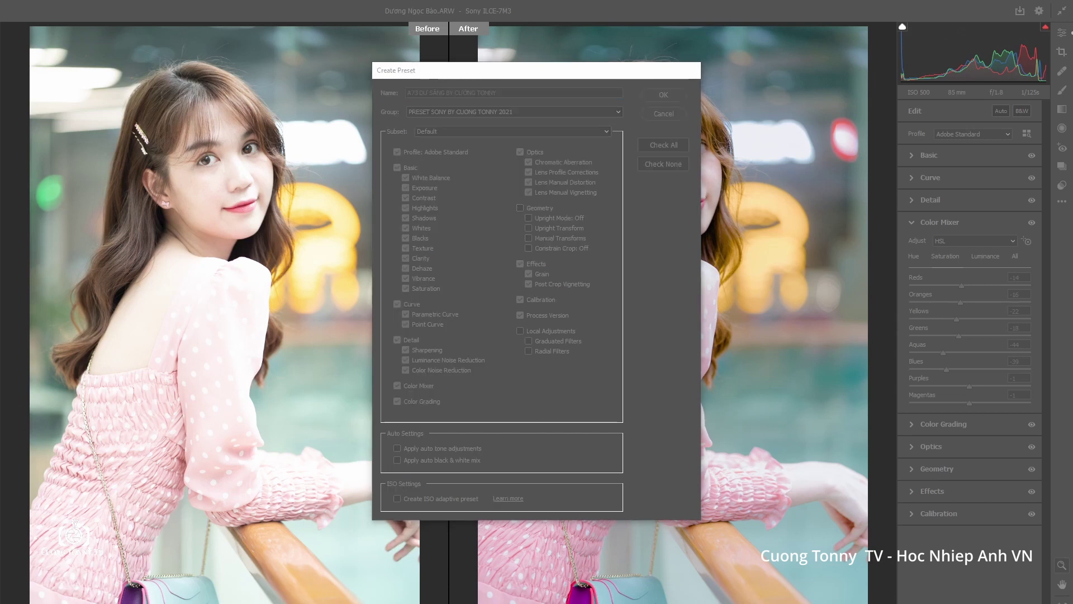
key("Return")
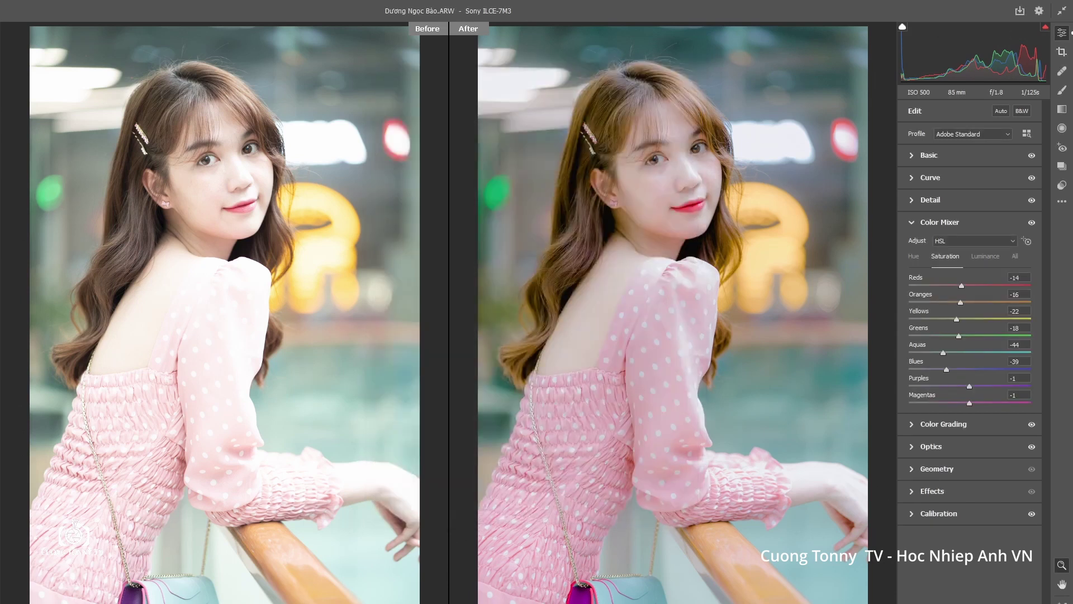